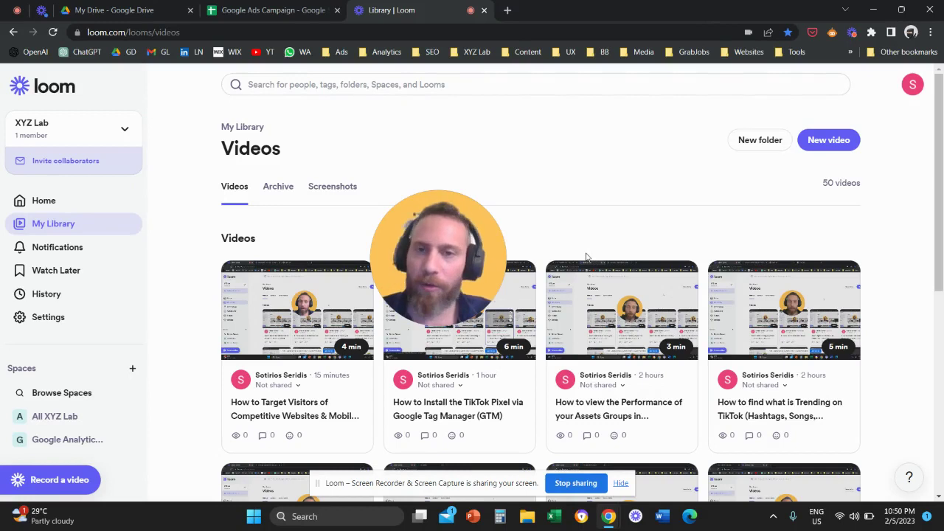
Switch Chrome from the Loom Library to the Google Ads Campaign spreadsheet tab
click(301, 10)
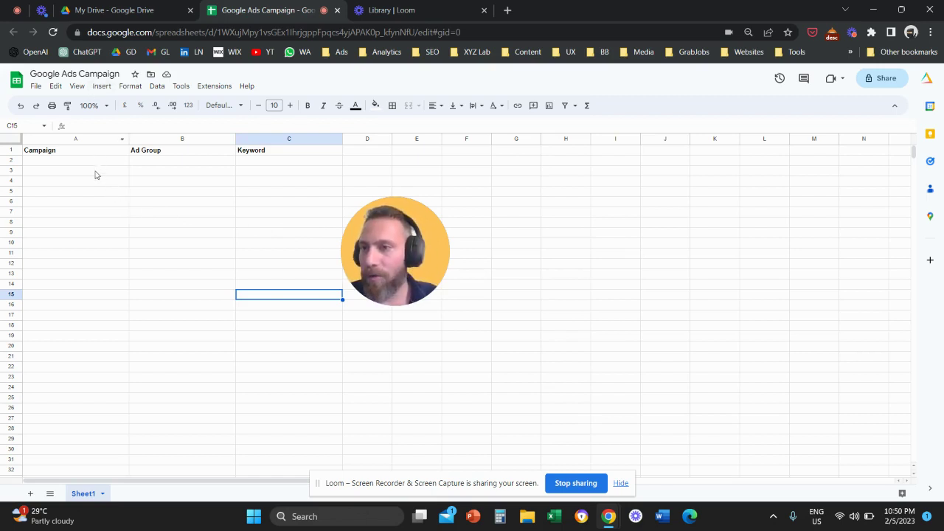
Enter 'Campaign A' in A2 and fill it down through row 12
drag(88, 155, 261, 155)
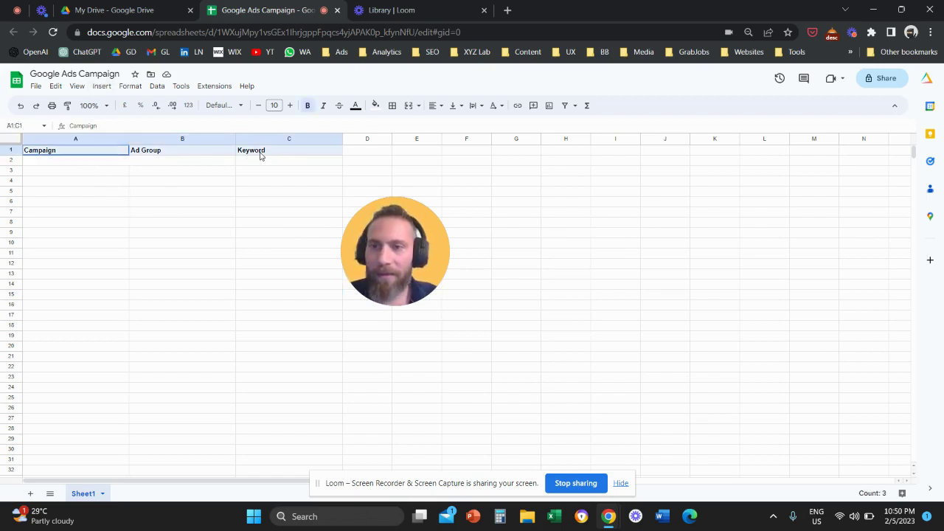
click(240, 161)
click(103, 162)
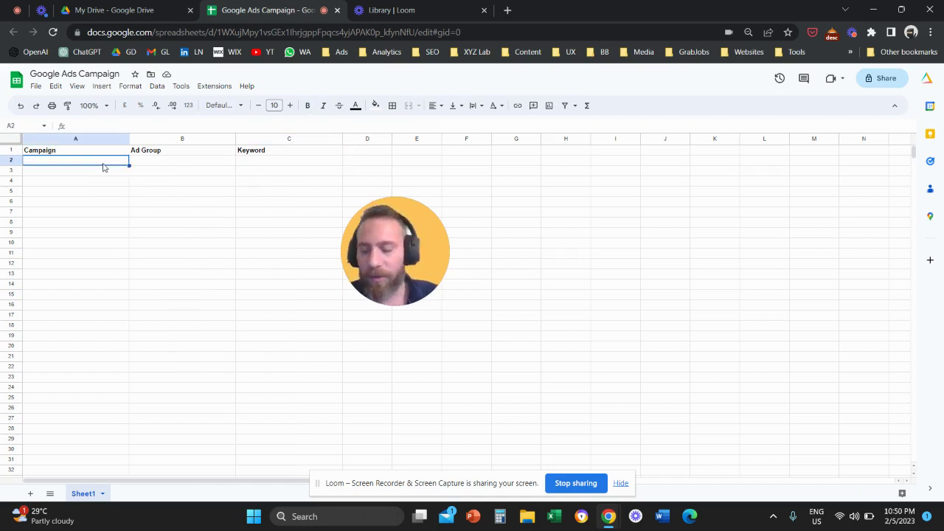
text(Campa)
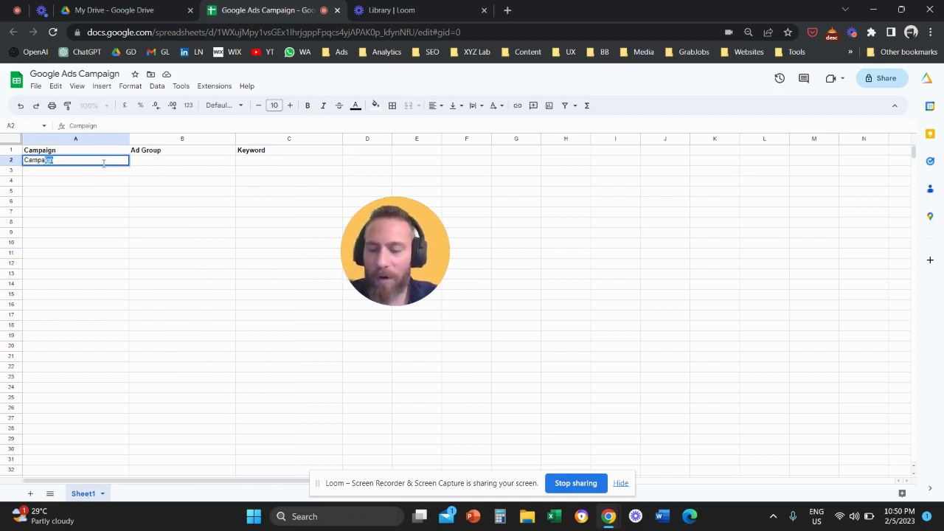
key(Tab)
click(96, 163)
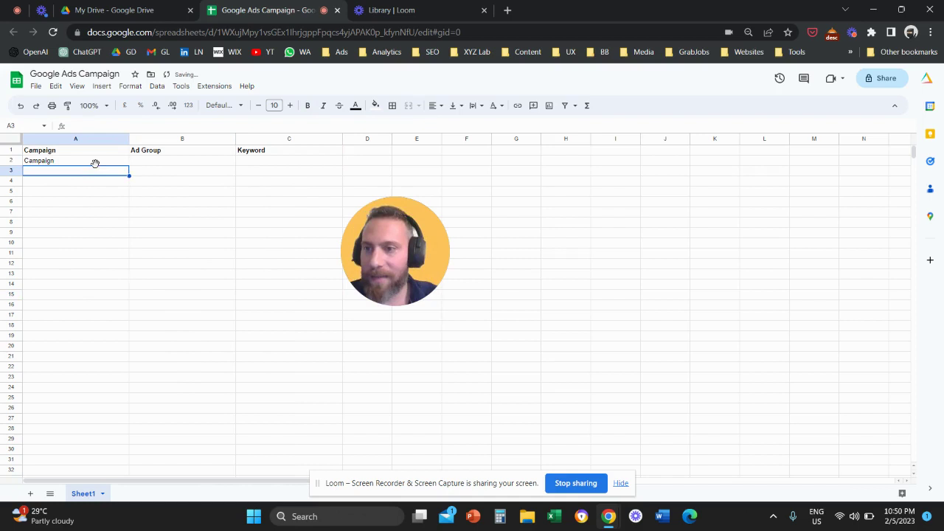
double_click(99, 160)
text(A)
key(Return)
key(Up)
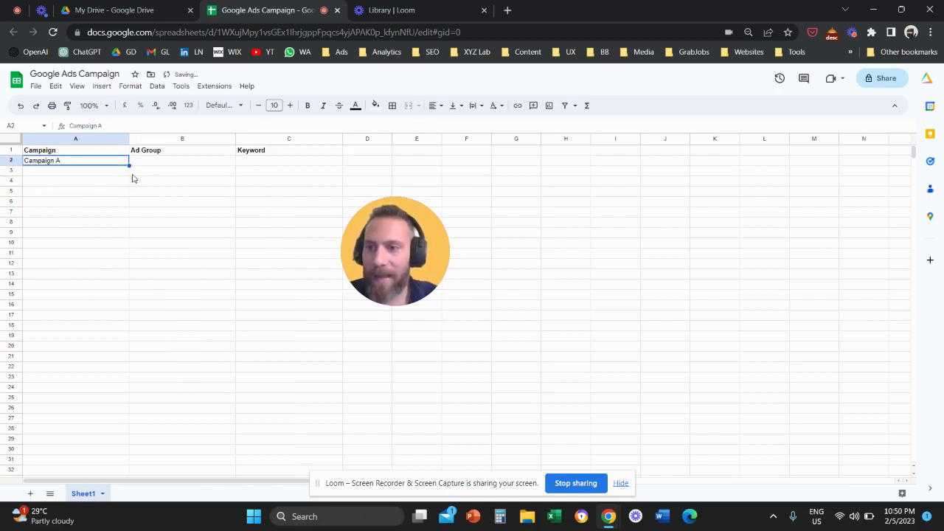
drag(132, 171, 126, 266)
Enter 'Ad Group A' in B2 and fill it down through B7
click(152, 165)
text(Ad Group A)
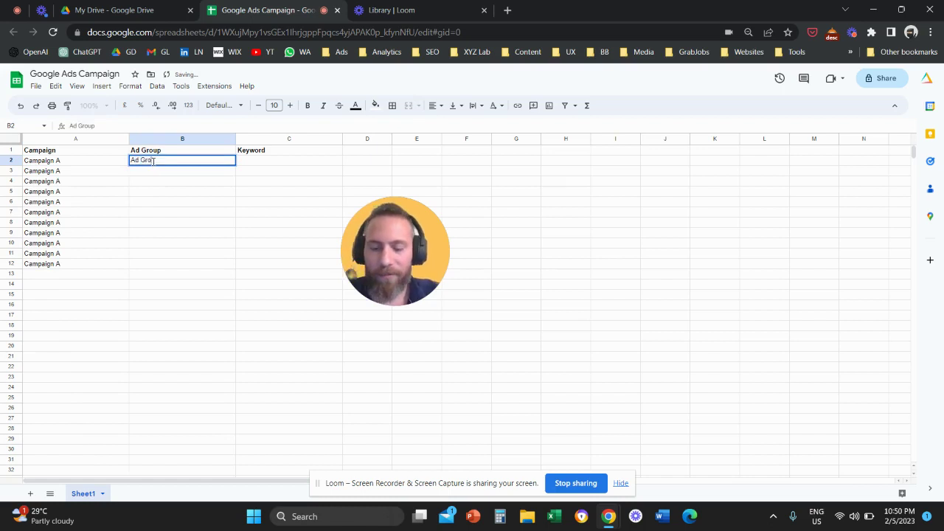
key(Return)
key(Up)
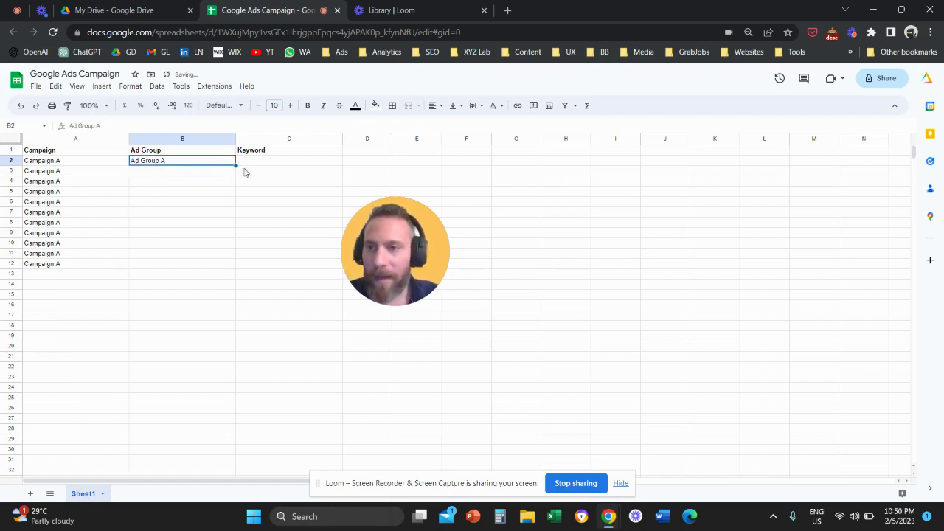
drag(236, 171, 232, 216)
key(ctrl+c)
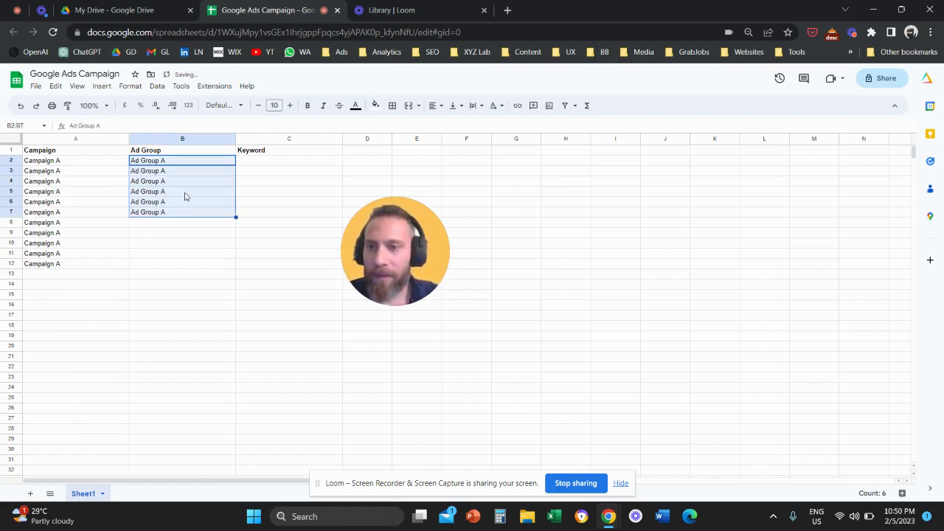
Put 'Ad Group B' in B8 and fill it down through B13
click(168, 224)
key(ctrl+v)
click(166, 222)
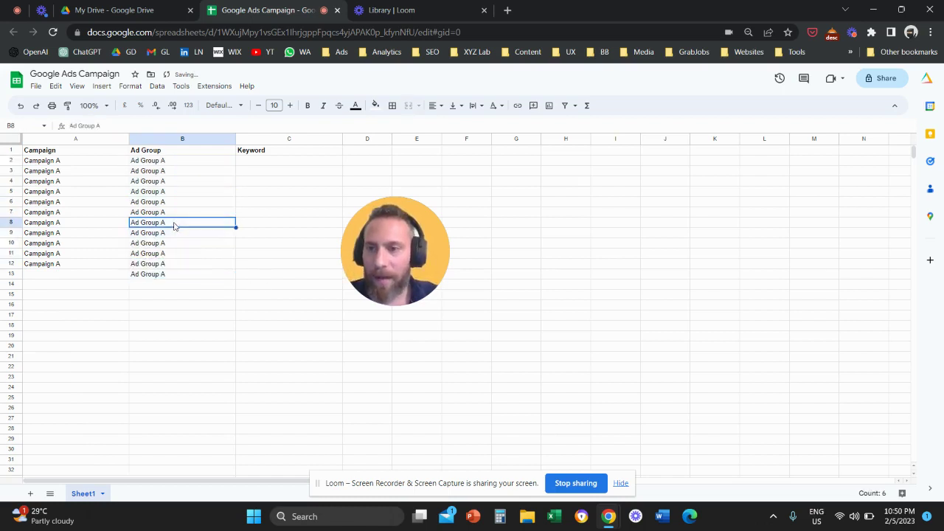
double_click(166, 222)
click(165, 223)
key(BackSpace)
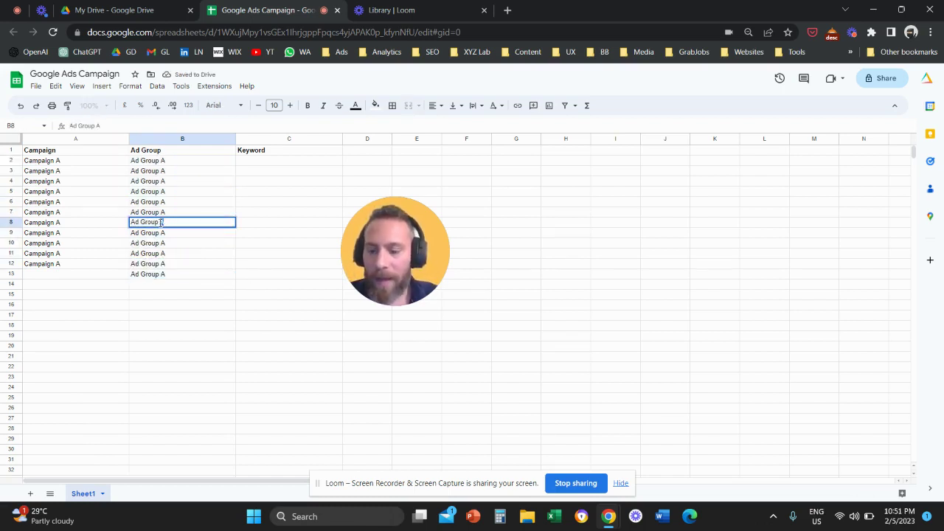
key(Return)
click(192, 223)
drag(236, 227, 226, 279)
Fill Keyword 1 to Keyword 6 into C2:C7 and copy them into C8:C13
click(268, 161)
text(K)
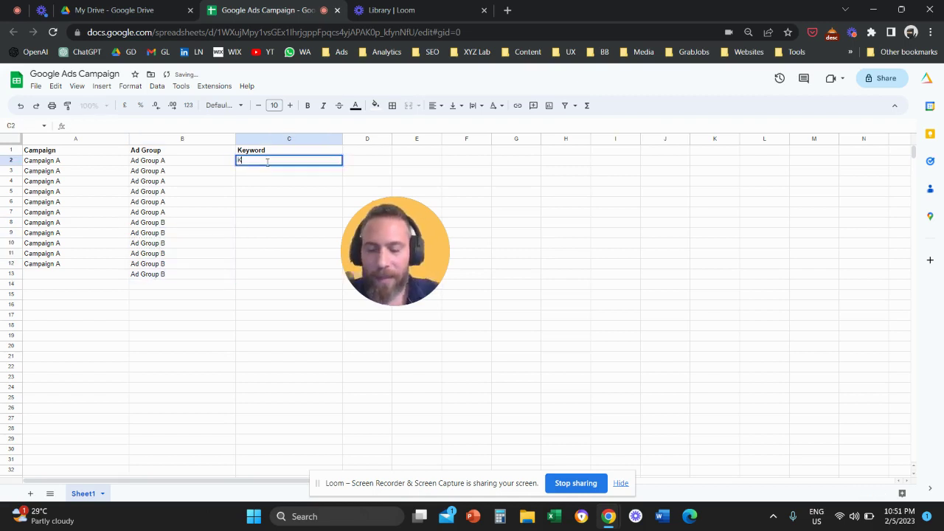
text(eyword 1)
key(Return)
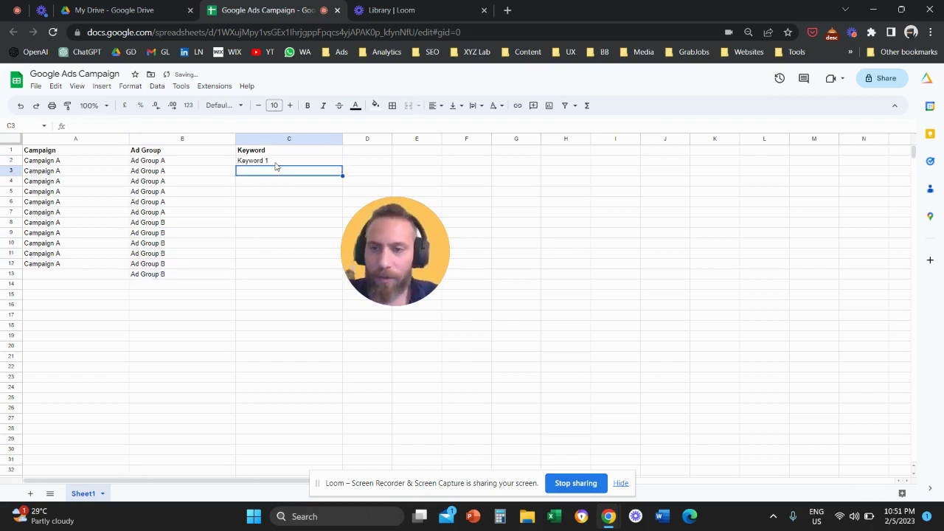
click(275, 163)
drag(342, 166, 329, 215)
key(ctrl+c)
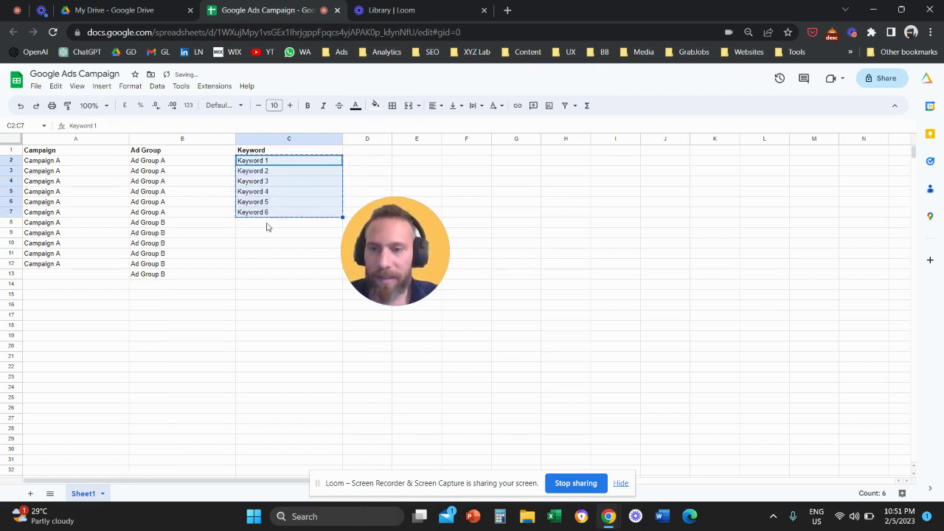
click(266, 224)
key(ctrl+v)
Extend Campaign A down to row 13
click(103, 264)
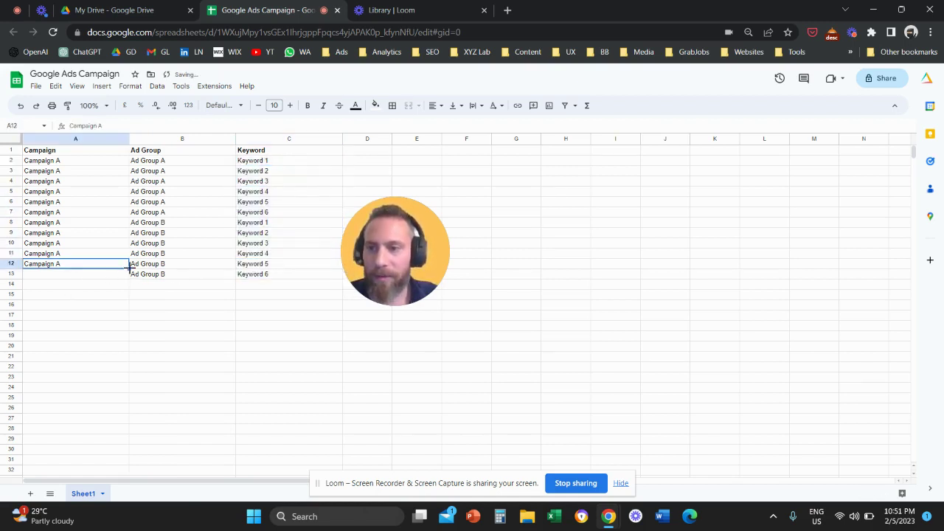
drag(129, 268, 126, 276)
click(113, 307)
Copy the Campaign A block into rows 14–25 and rename it Campaign B throughout
drag(86, 162, 285, 278)
click(116, 287)
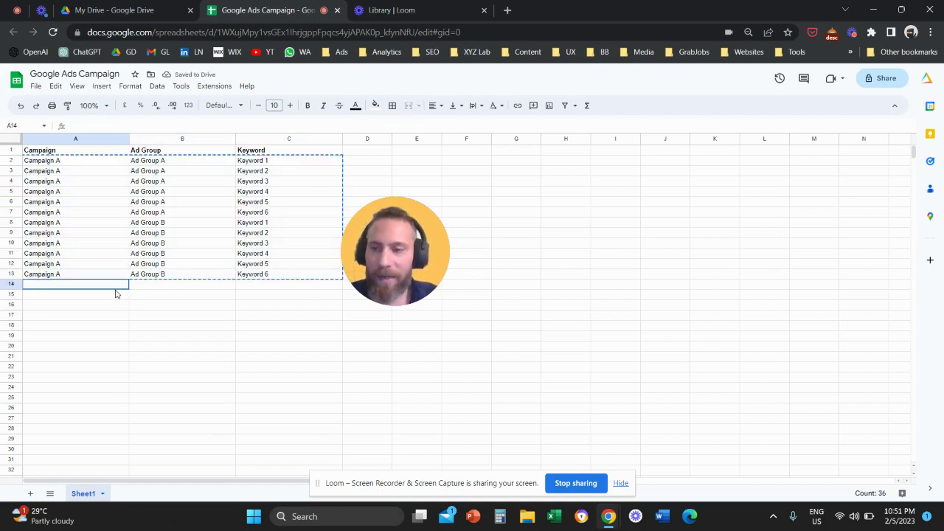
key(ctrl+v)
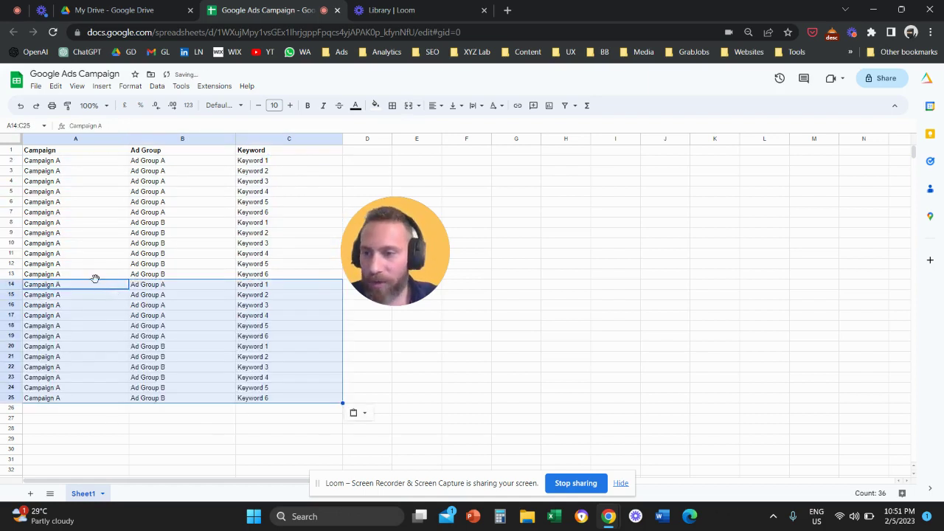
click(58, 285)
text(B)
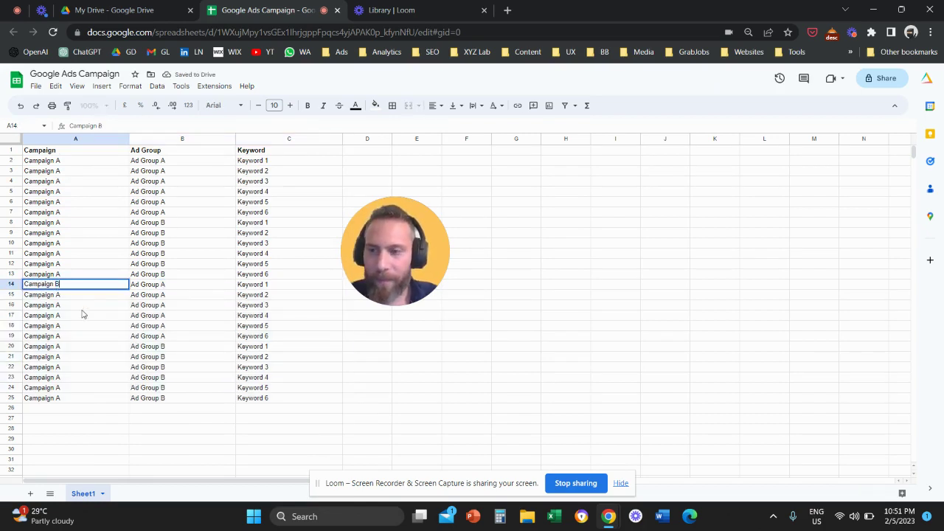
click(84, 312)
click(76, 287)
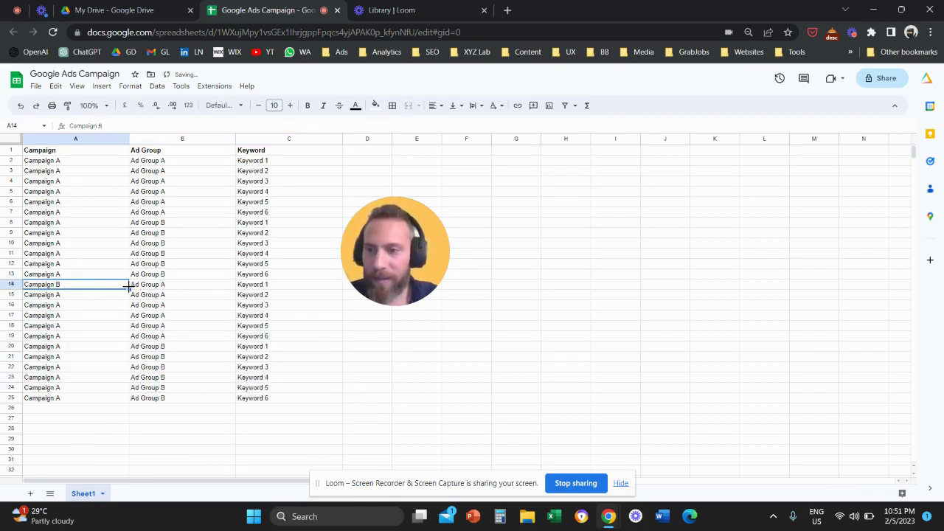
drag(128, 287, 131, 399)
click(183, 346)
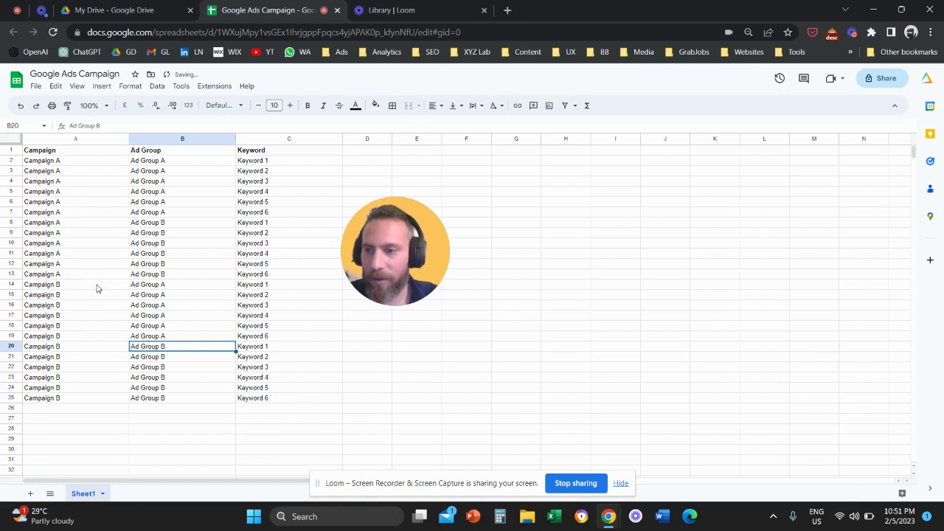
Copy the Campaign B block into rows 26–37 and rename it Campaign C throughout
drag(96, 289, 257, 405)
scroll(58, 339, down, 3)
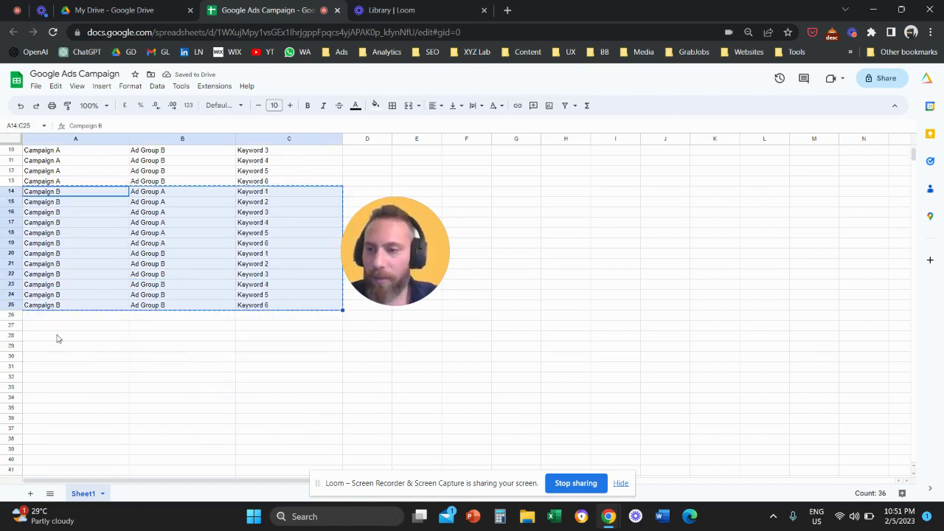
click(74, 317)
key(ctrl+v)
click(71, 317)
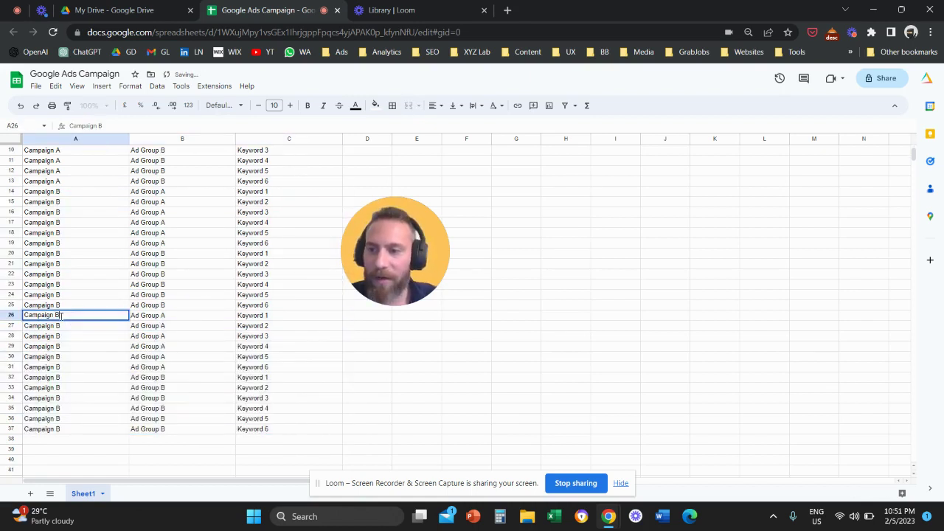
key(BackSpace)
text(C)
key(Return)
click(111, 316)
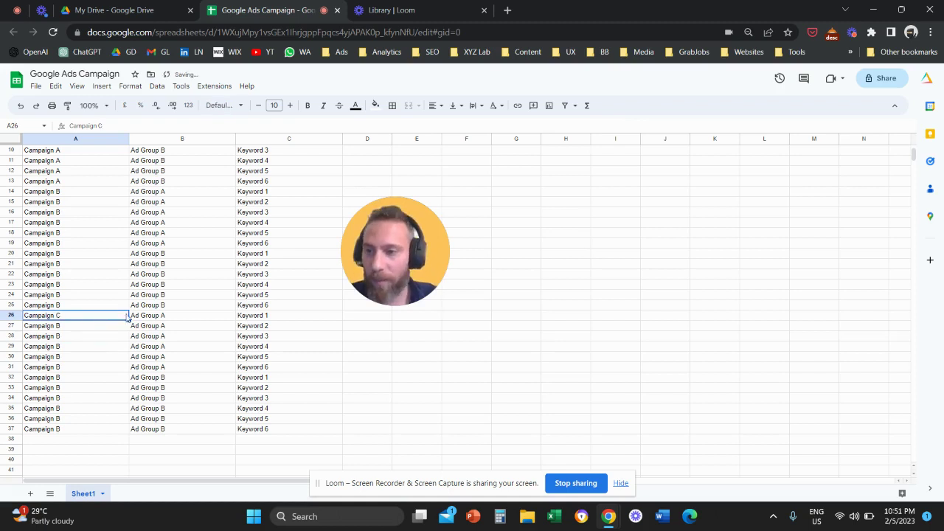
drag(128, 320, 111, 428)
click(211, 295)
scroll(208, 301, up, 3)
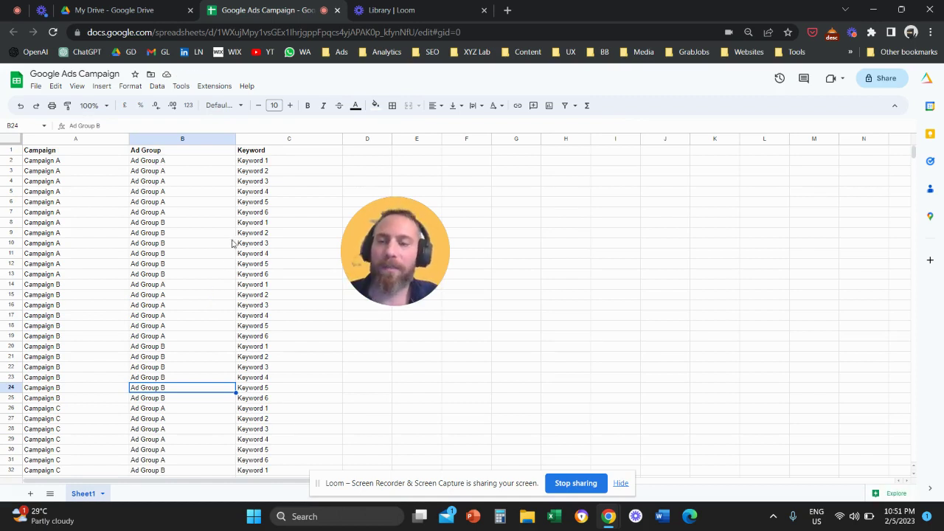
Launch Google Ads Editor from Windows Search and open the Accounts manager
click(316, 517)
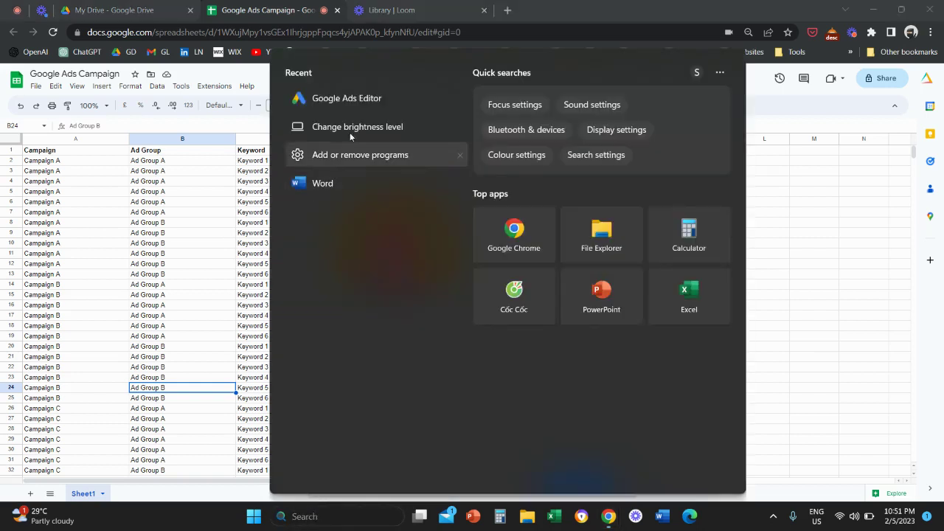
click(362, 100)
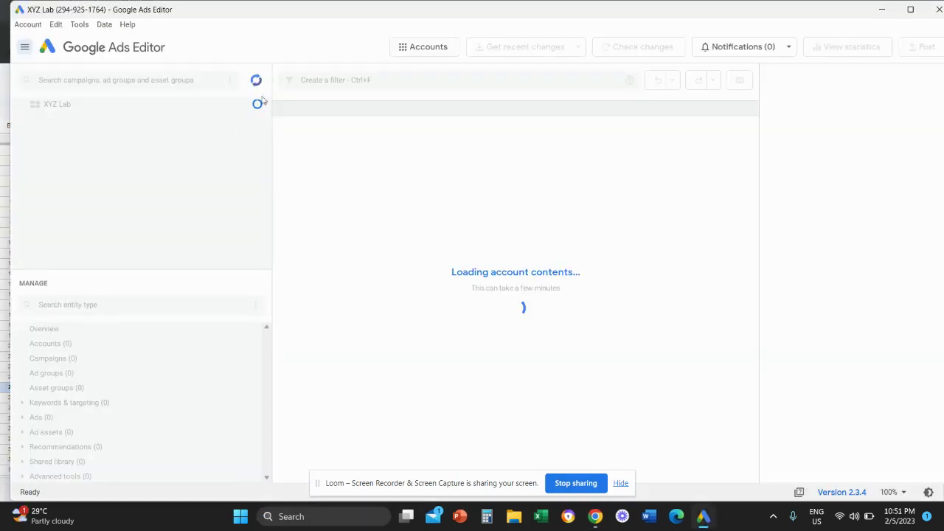
click(33, 27)
click(35, 39)
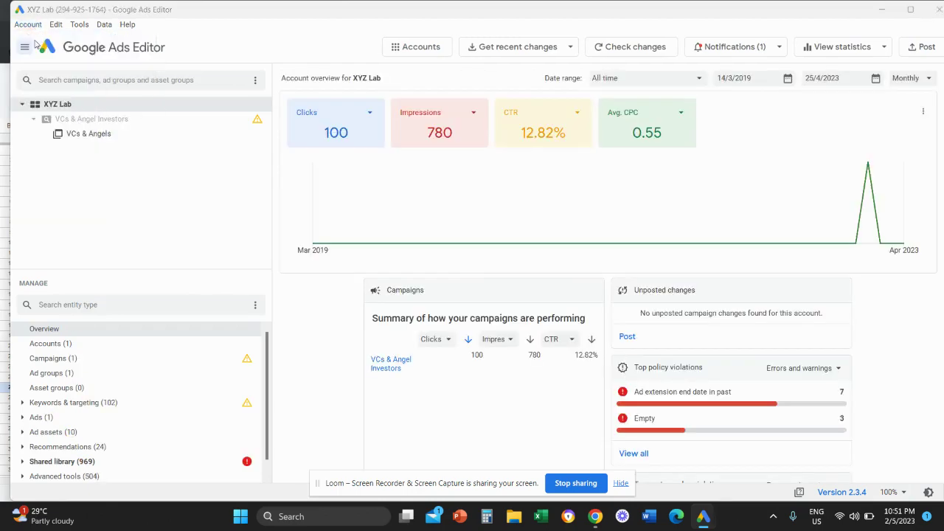
Expand the XYZ Lab Projects manager account and tick the XYZ Lab account with existing data
scroll(93, 331, down, 10)
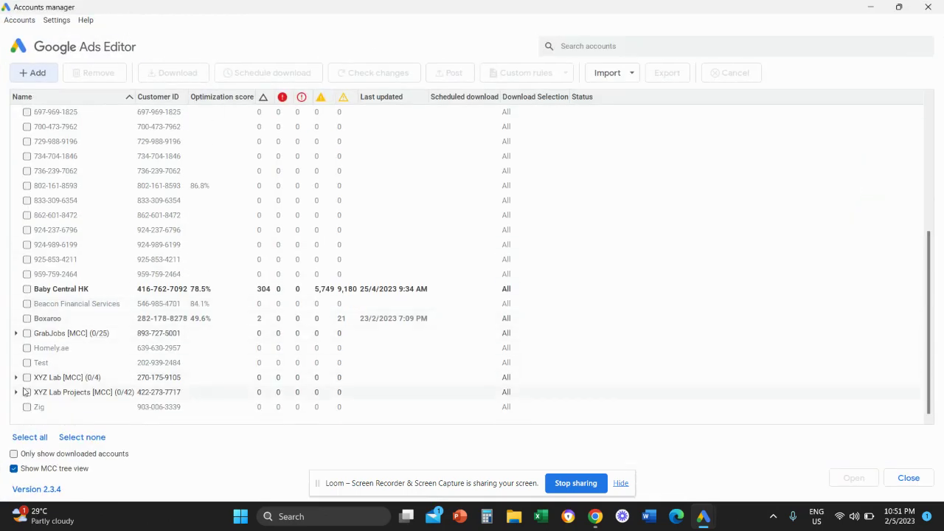
click(16, 394)
scroll(78, 347, down, 12)
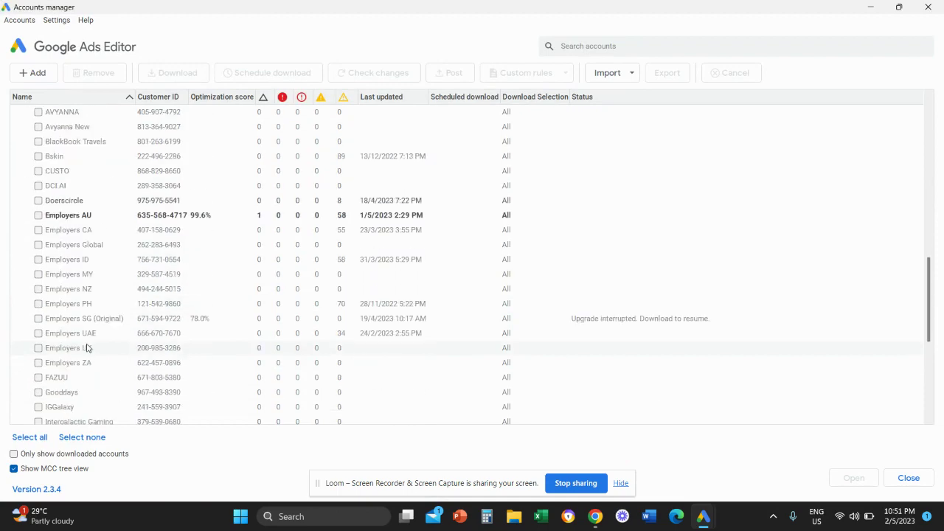
scroll(88, 349, down, 3)
click(78, 353)
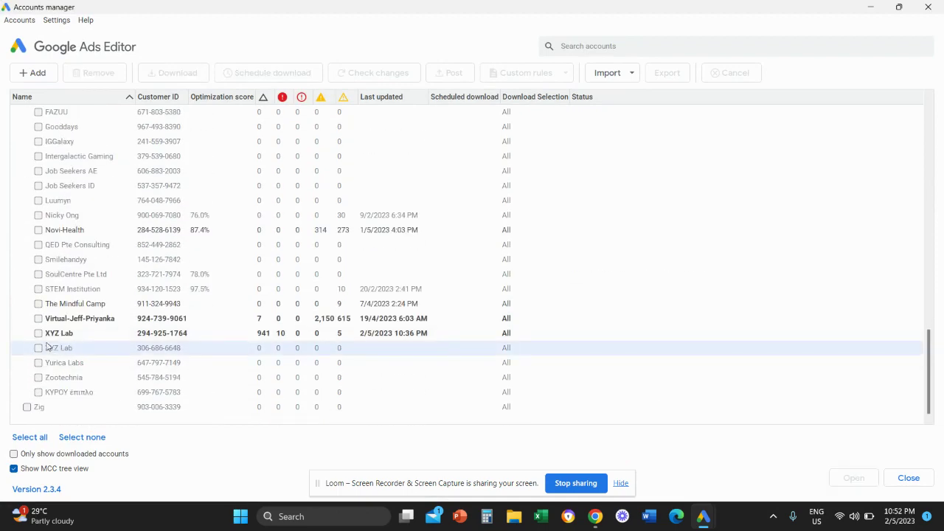
click(48, 337)
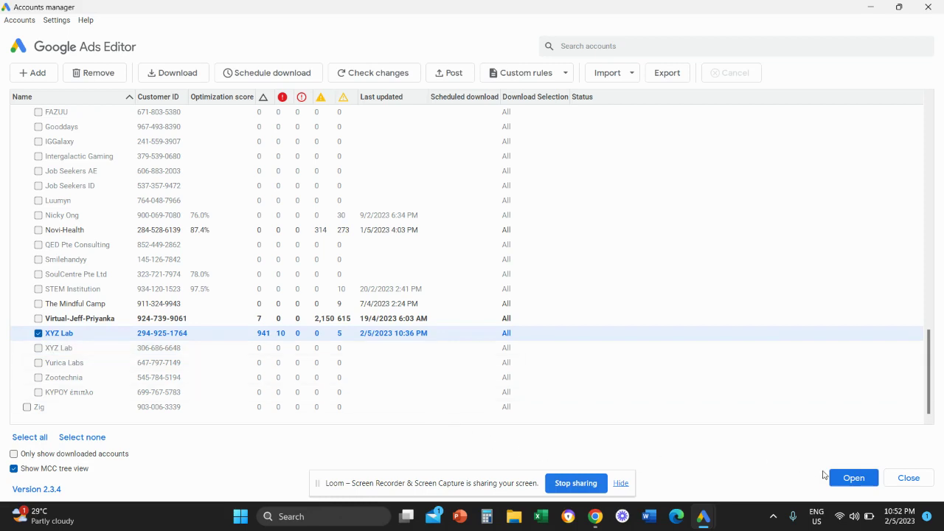
Open the XYZ Lab account maximized and request recent changes with more data
click(854, 480)
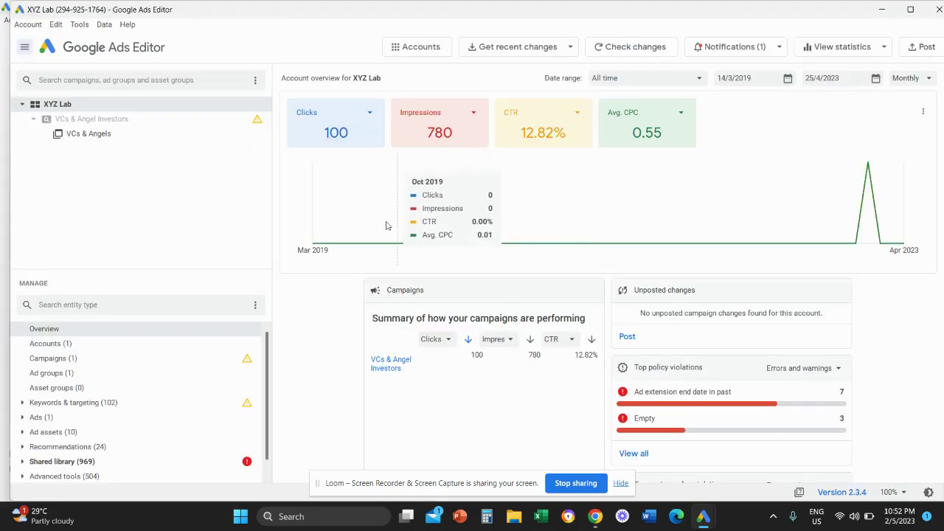
click(915, 13)
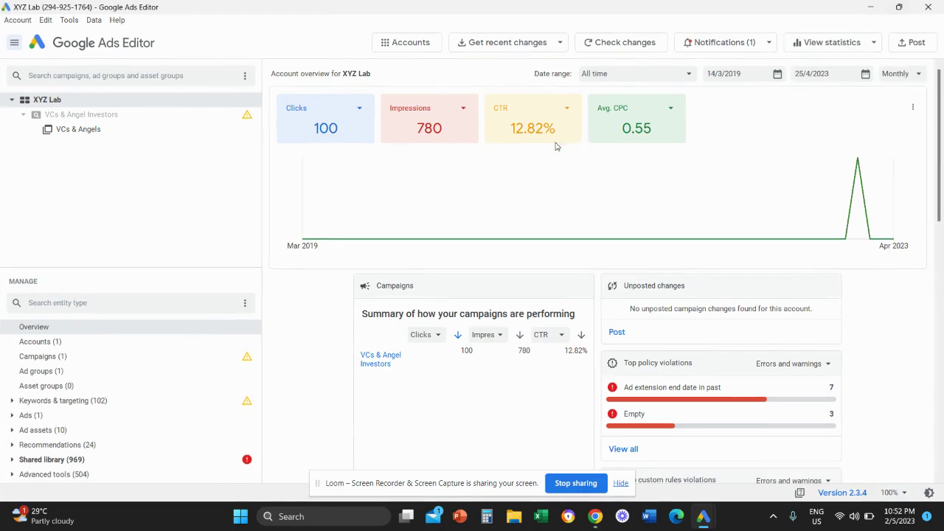
click(510, 44)
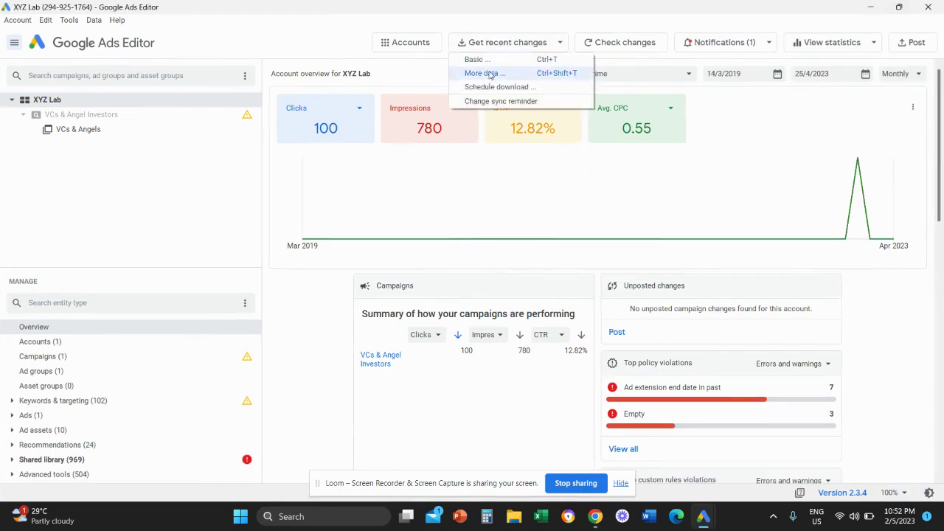
click(499, 75)
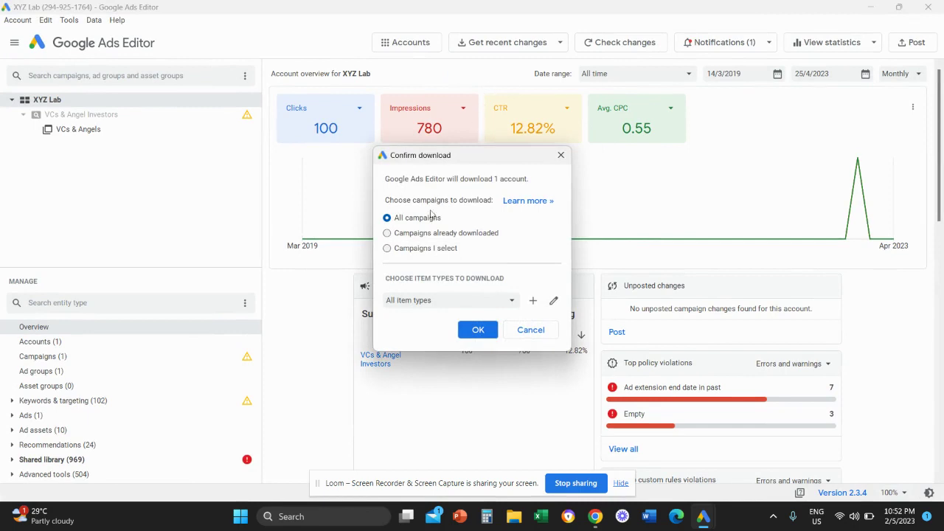
Confirm downloading all campaigns and all item types
click(478, 329)
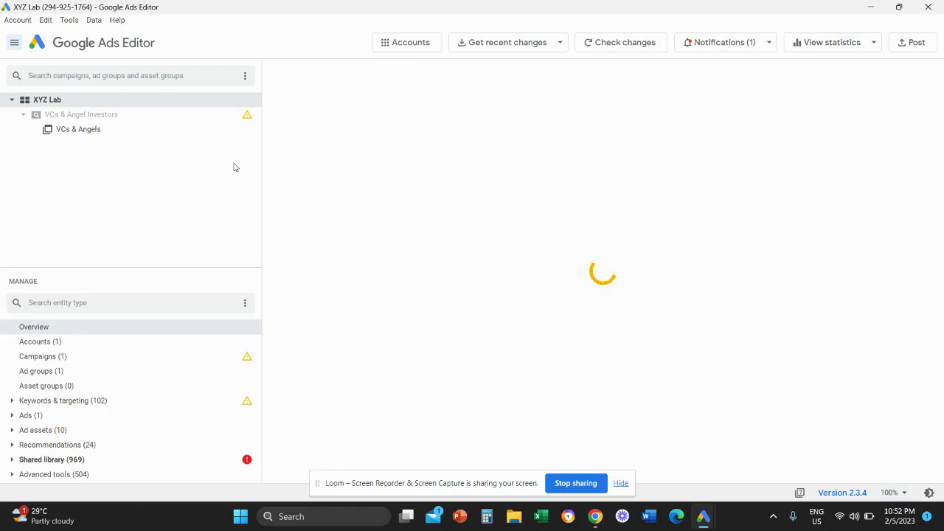
Go to the XYZ Lab account's Keywords table and start Make multiple changes for keywords
click(79, 117)
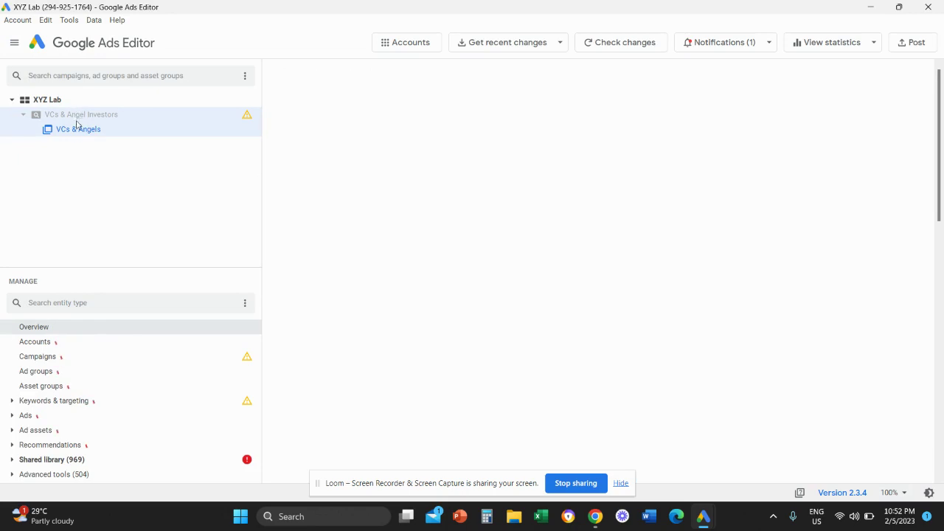
click(59, 101)
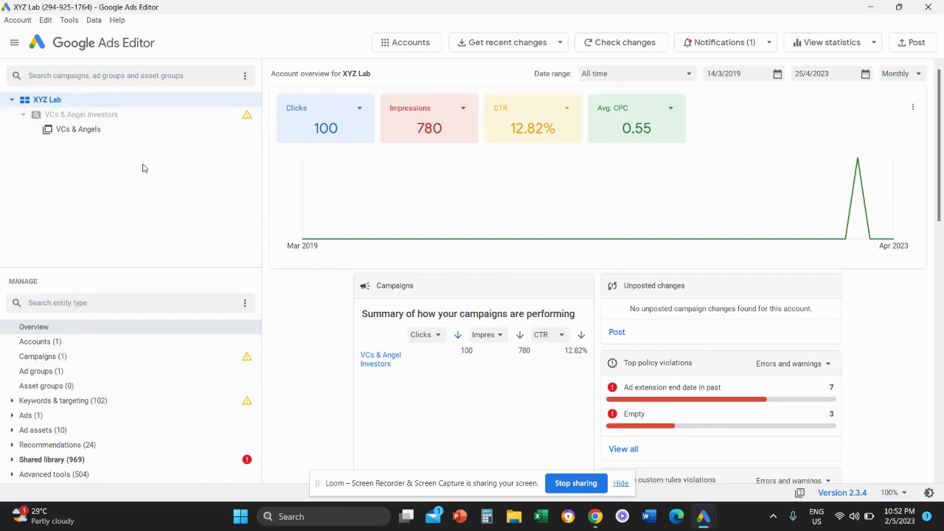
click(14, 402)
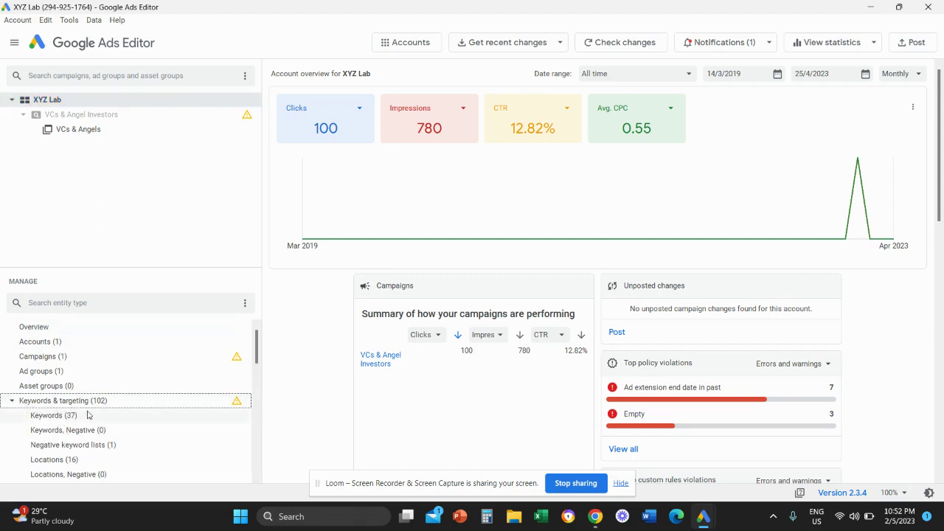
click(88, 415)
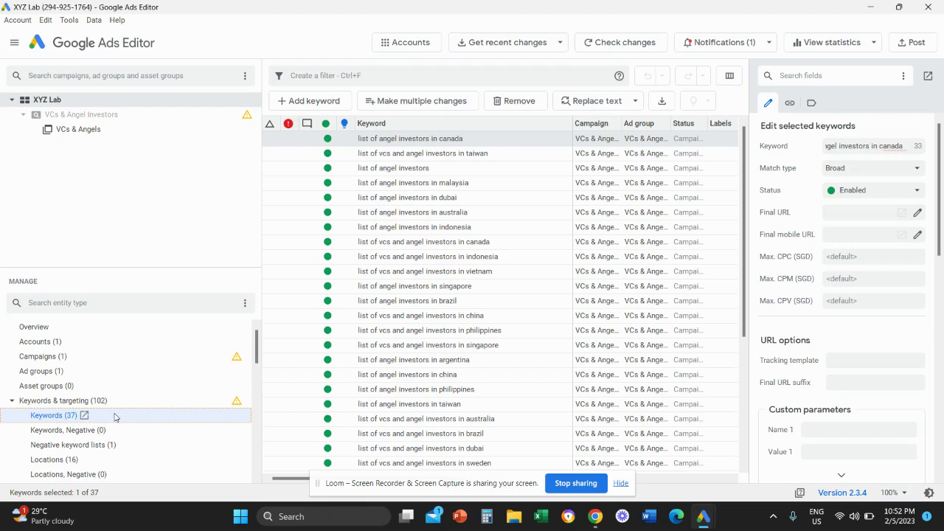
click(410, 105)
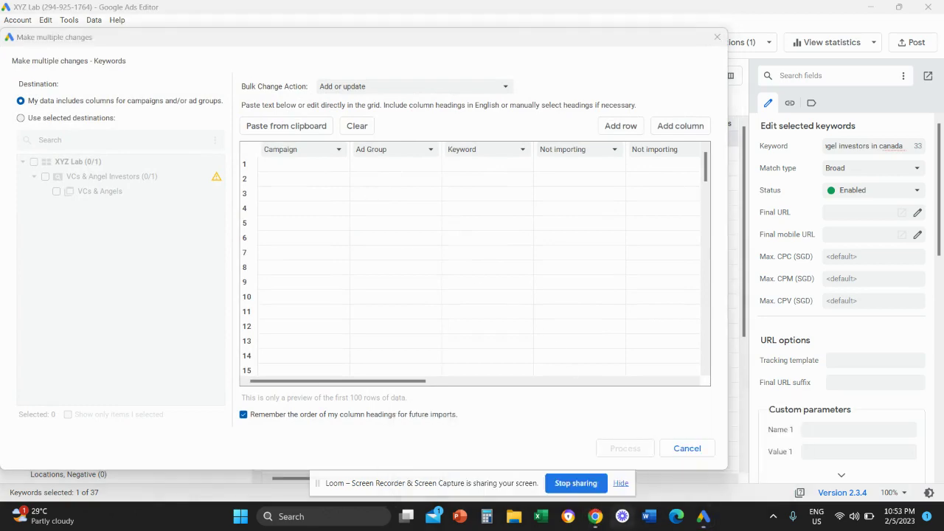
Copy sheet rows A2:C37 with campaigns, ad groups and keywords, then return to Google Ads Editor
mouse_move(595, 517)
click(628, 444)
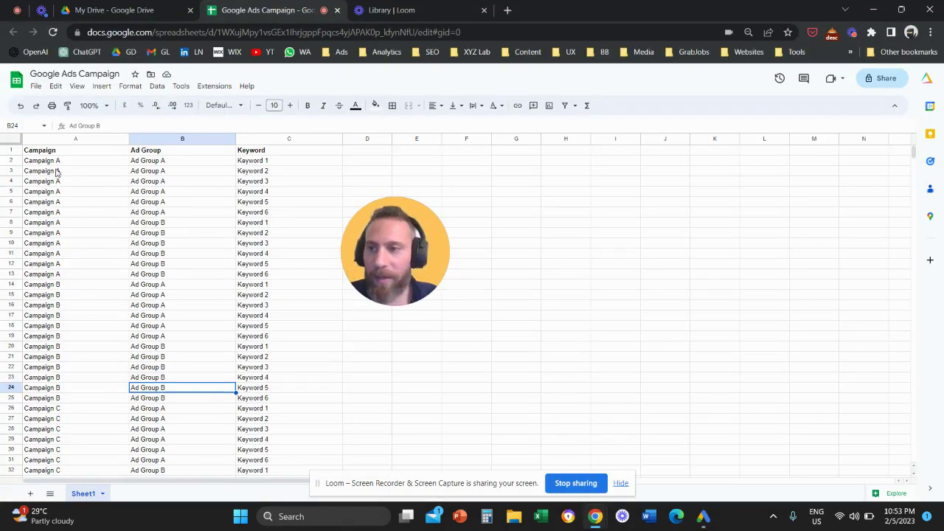
drag(60, 161, 239, 166)
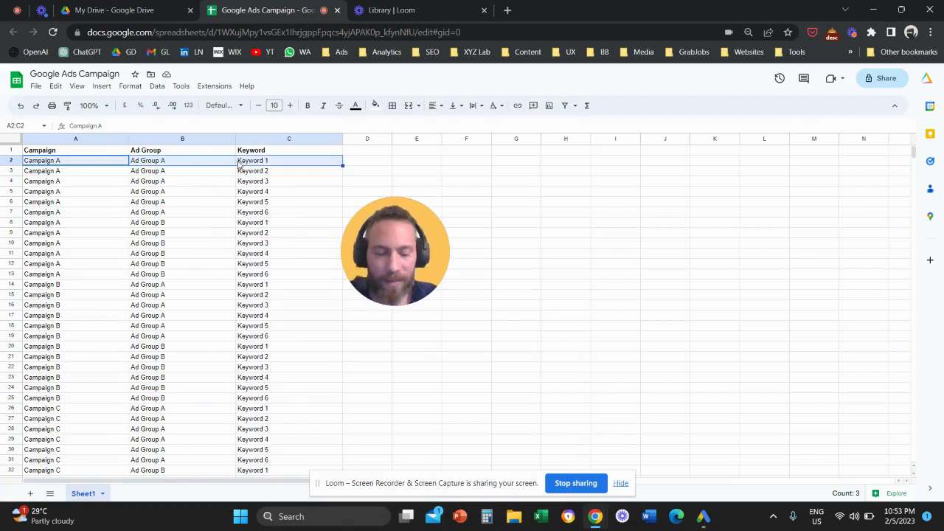
key(ctrl+shift+Down)
right_click(210, 172)
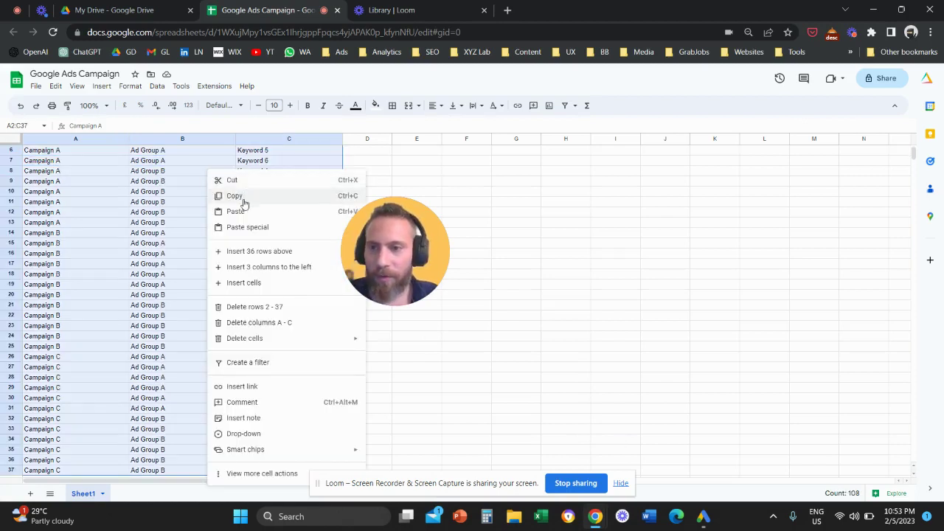
click(235, 196)
scroll(207, 265, up, 2)
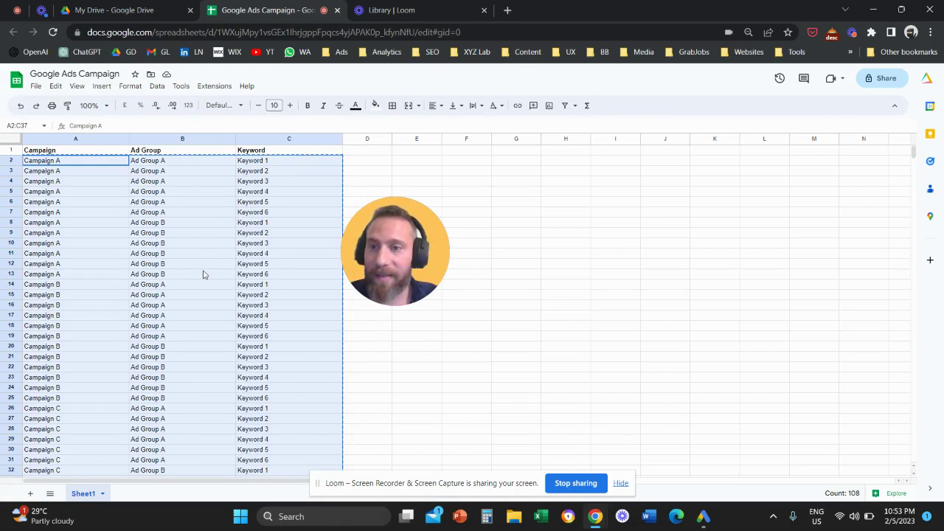
click(703, 518)
Paste the rows into the Keywords grid, keep column one mapped to Campaign, and process
click(286, 126)
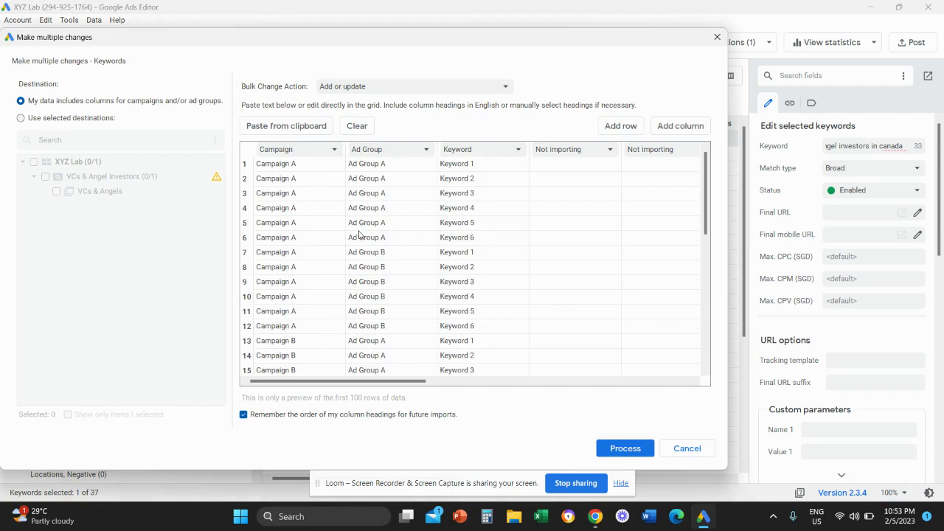
click(333, 149)
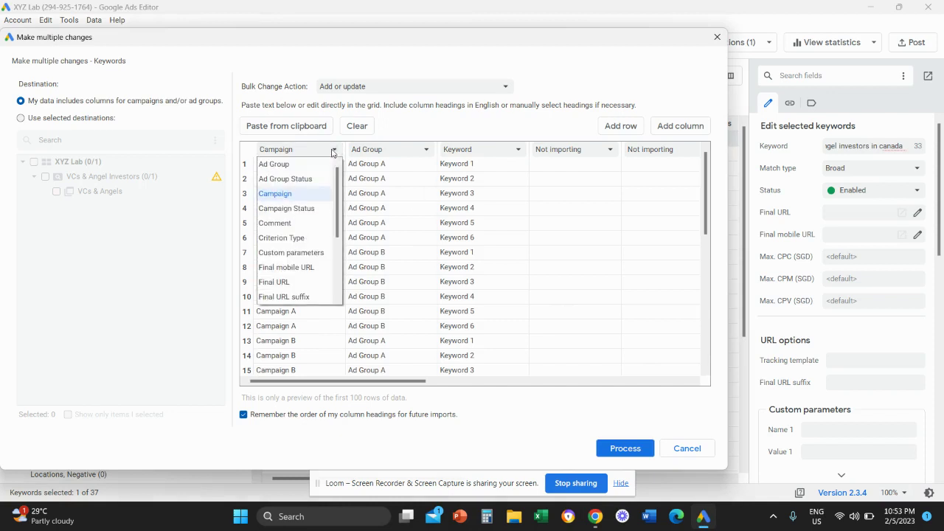
click(332, 151)
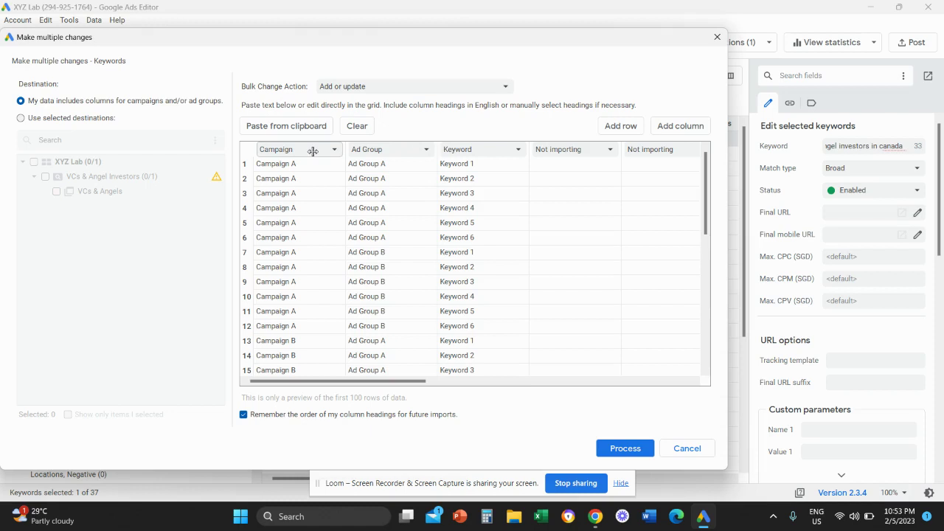
click(313, 151)
click(305, 195)
click(624, 449)
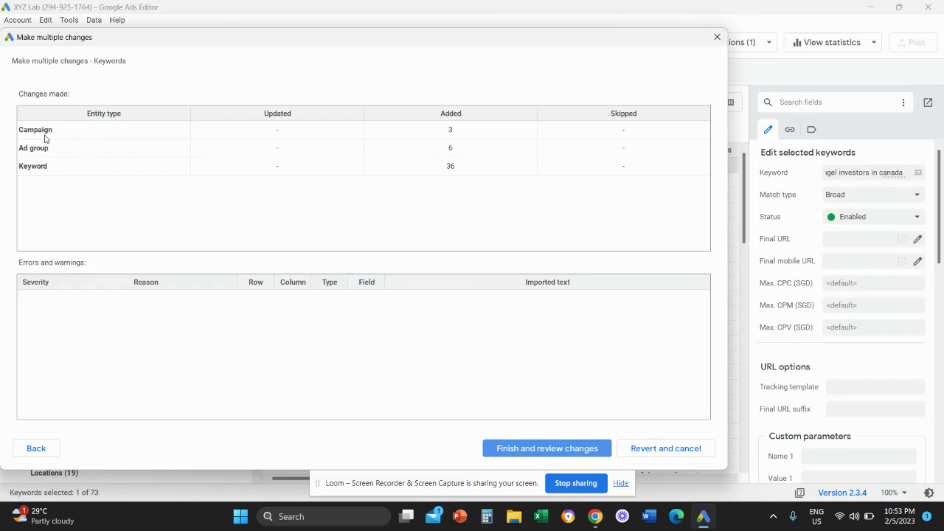
click(62, 133)
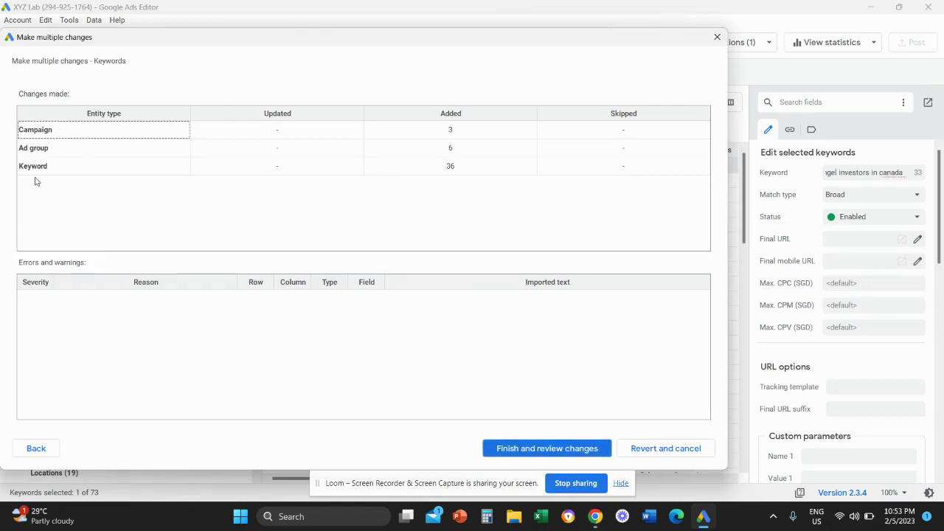
Keep all imported changes and check the keywords of Campaigns A, B and C
click(517, 452)
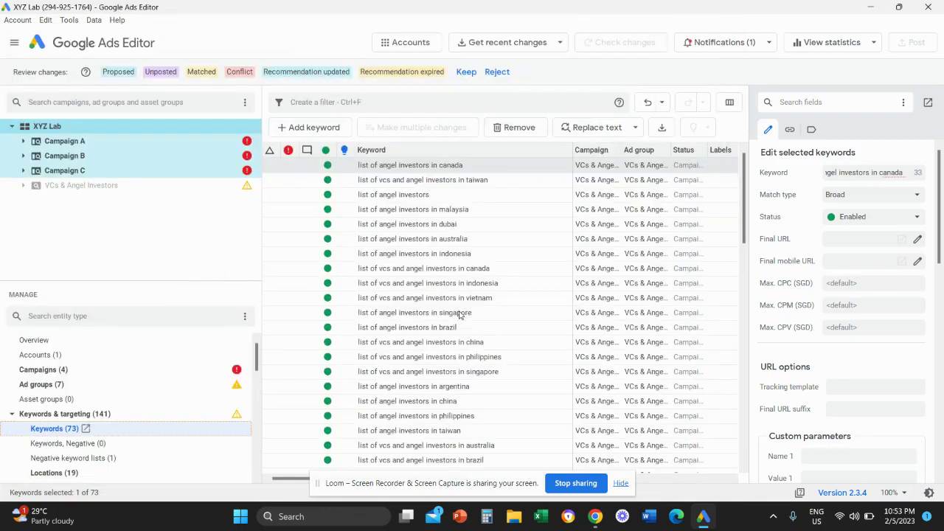
click(466, 72)
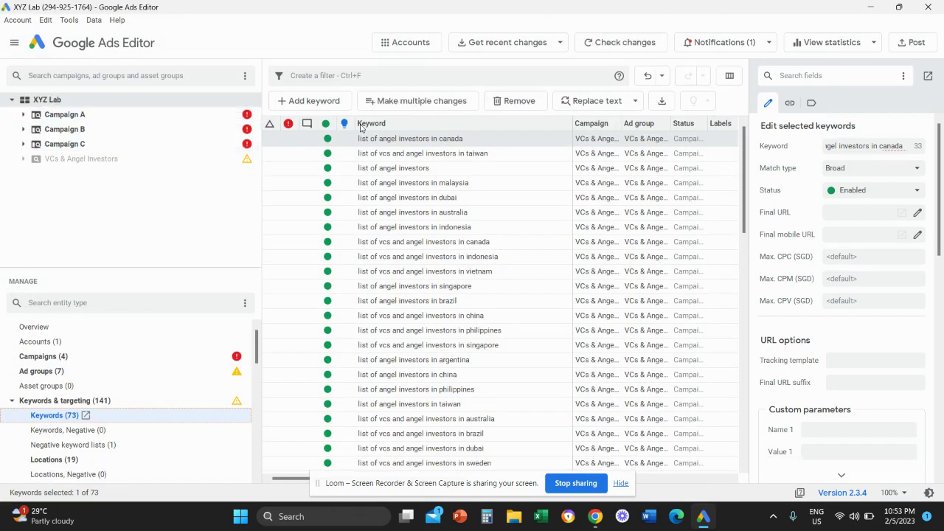
click(60, 118)
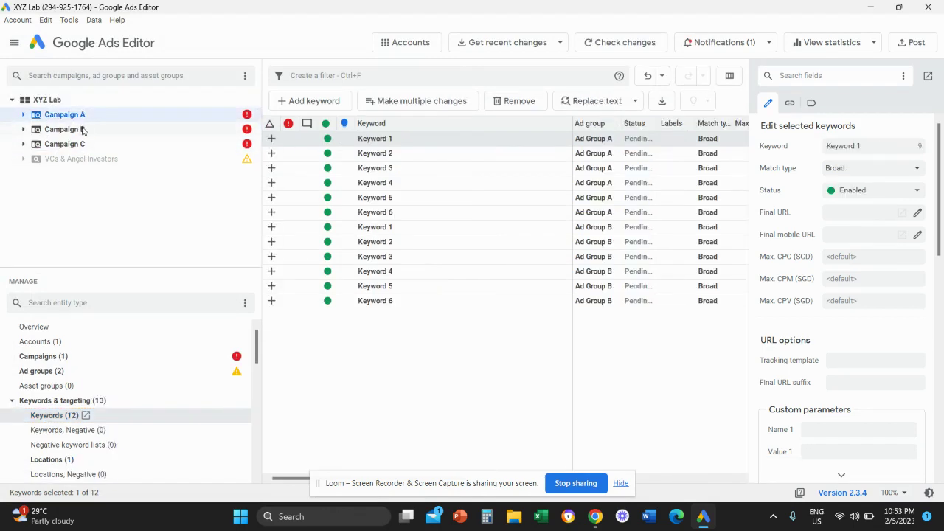
click(81, 129)
click(79, 143)
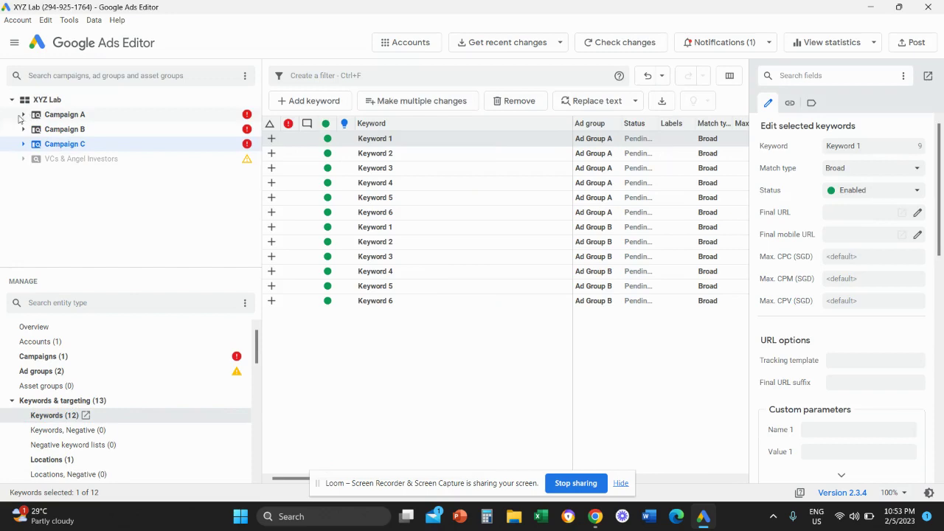
Expand each campaign and check the keywords in its Ad Group A and Ad Group B
click(23, 115)
click(74, 130)
click(77, 145)
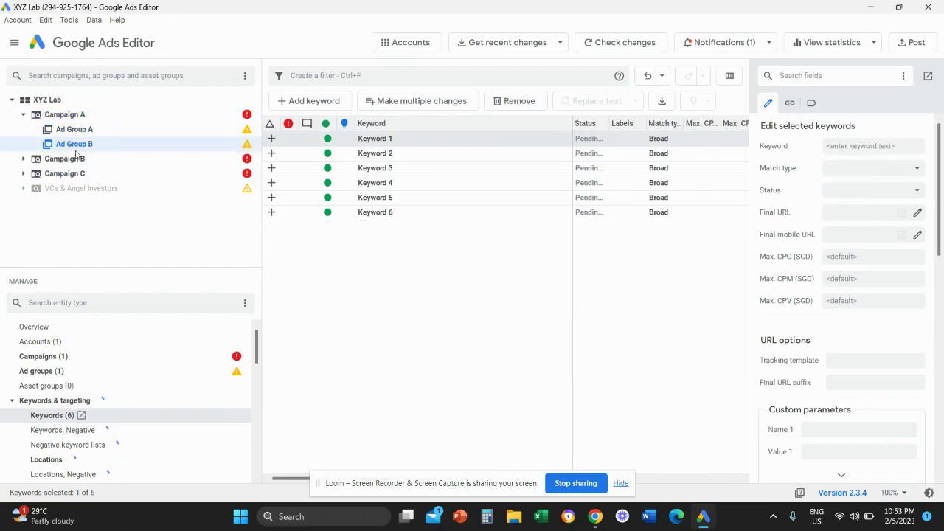
click(23, 158)
click(89, 174)
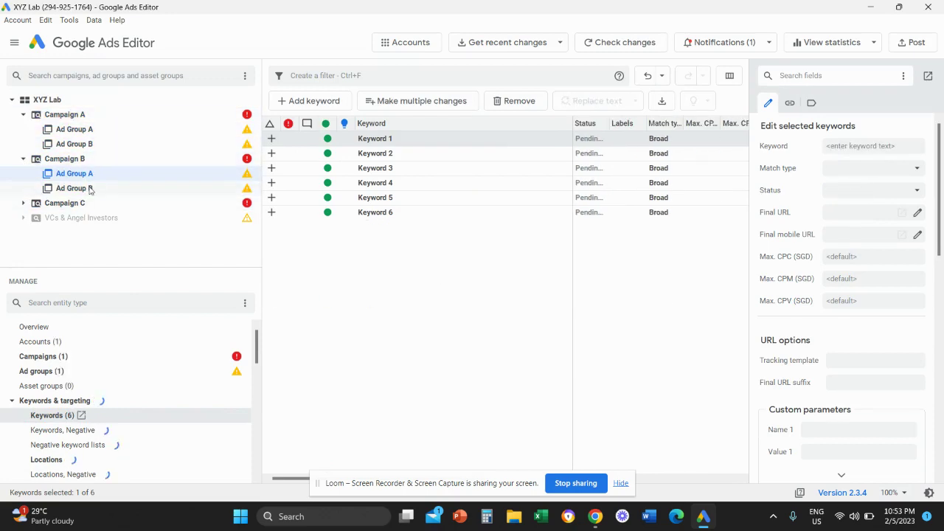
click(90, 188)
click(24, 203)
click(75, 218)
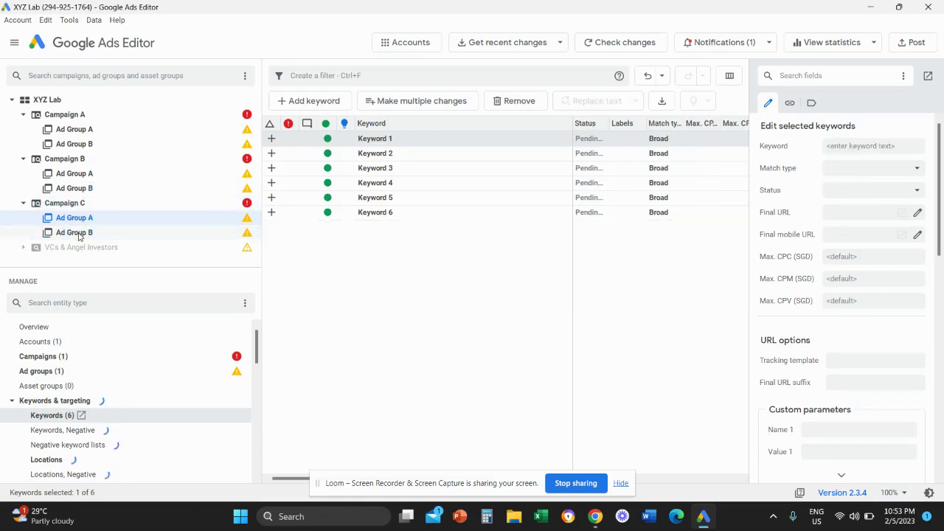
click(77, 233)
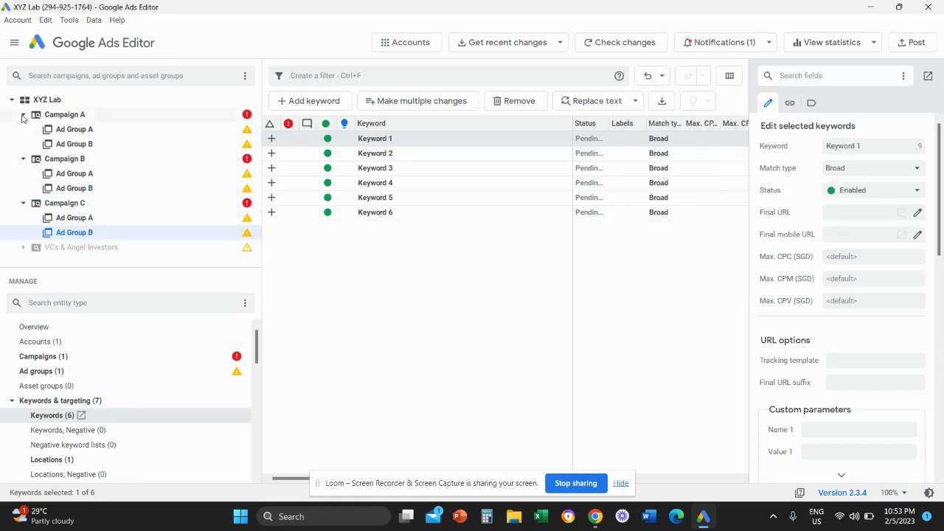
Collapse Campaigns A, B and C and return to Campaign A
click(23, 115)
click(23, 130)
click(23, 144)
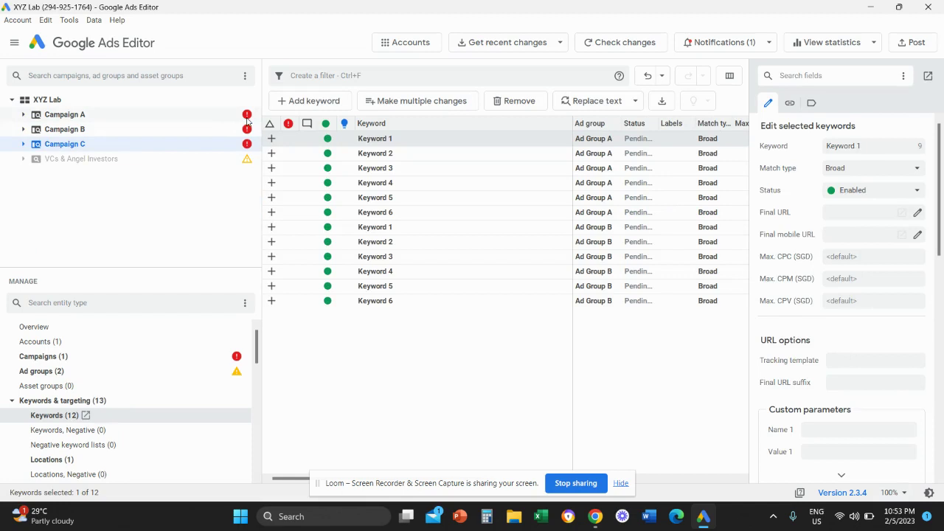
click(118, 120)
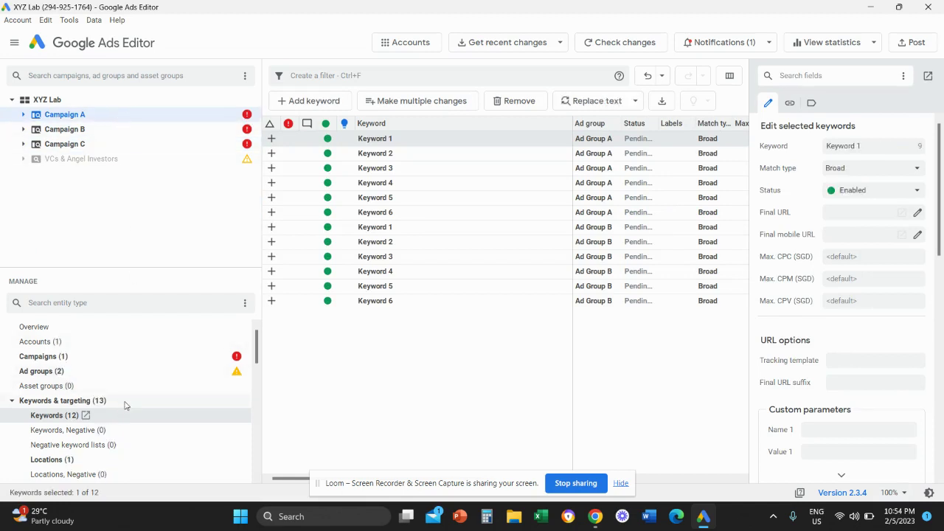
Set Campaign A's budget to 1.00 SGD in the Manage > Campaigns view
click(111, 355)
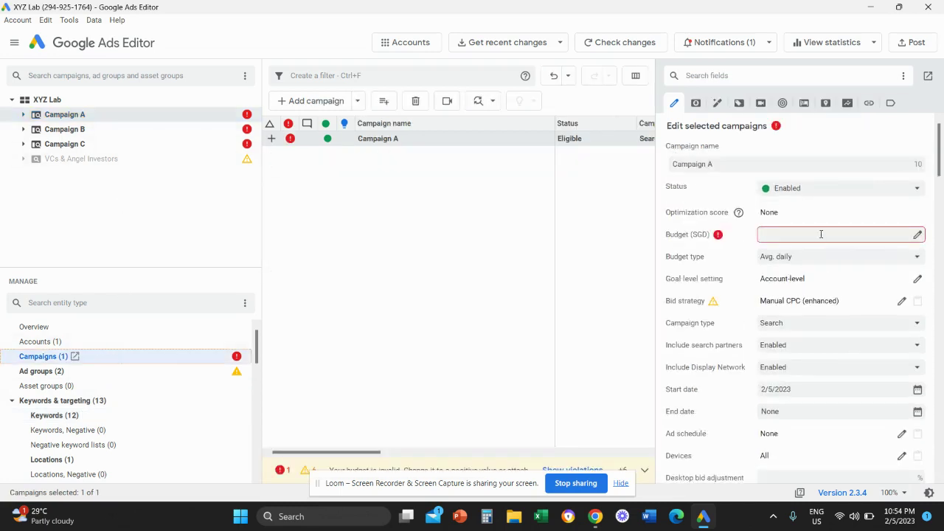
click(821, 234)
text(1)
Give Campaigns B and C a budget like Campaign A's, then recheck the full campaign list
click(135, 132)
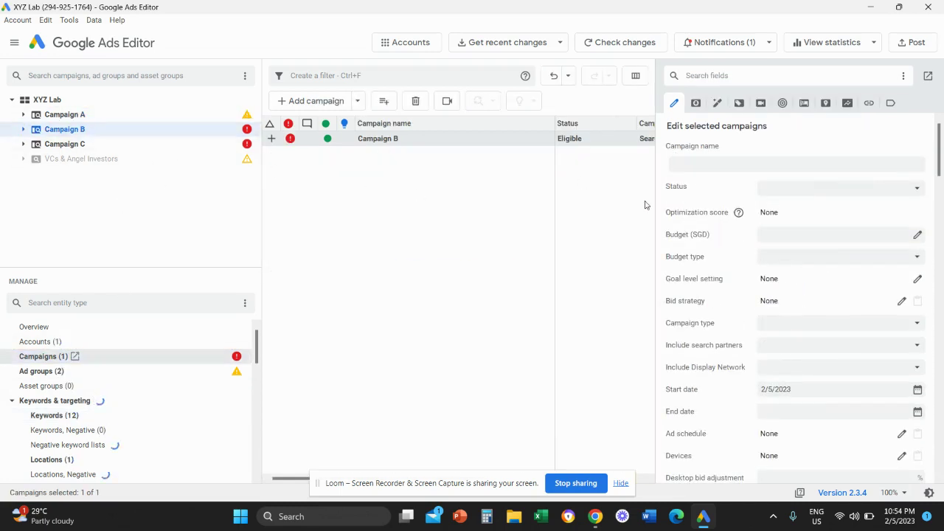
ctrl+click(98, 146)
click(361, 153)
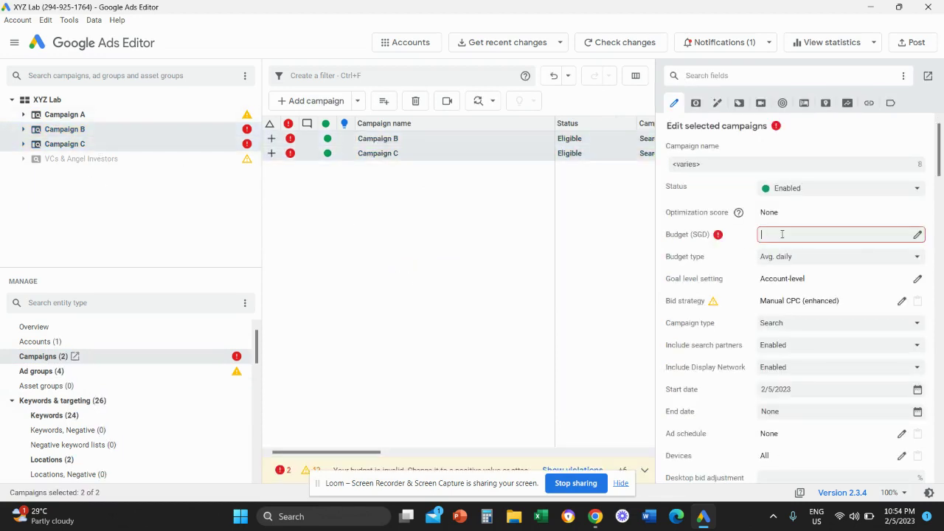
click(446, 214)
click(113, 112)
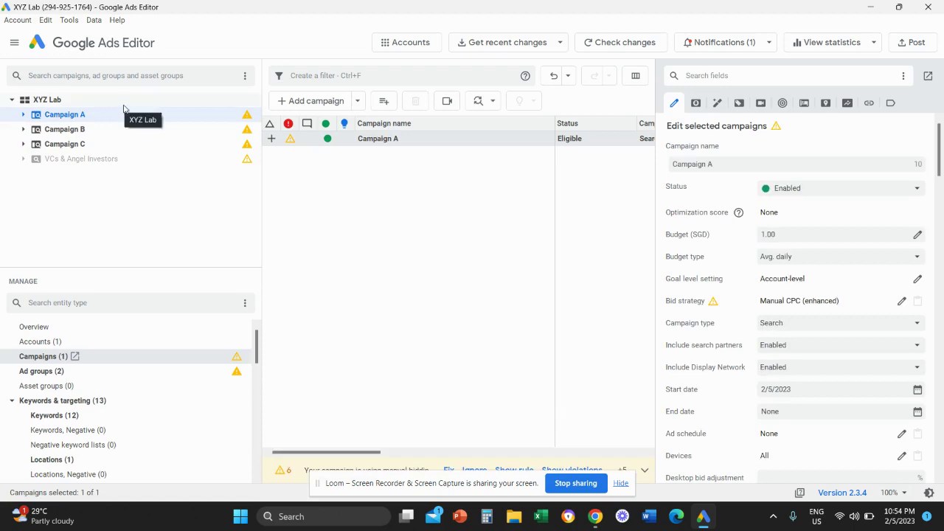
click(126, 109)
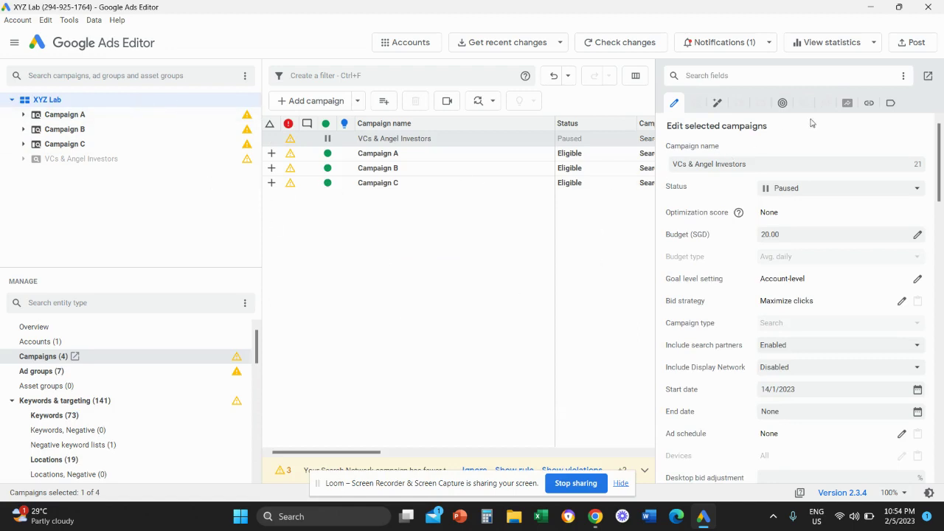
Review the upload summary, close it without posting, and return to the Google Ads Campaign spreadsheet
click(915, 43)
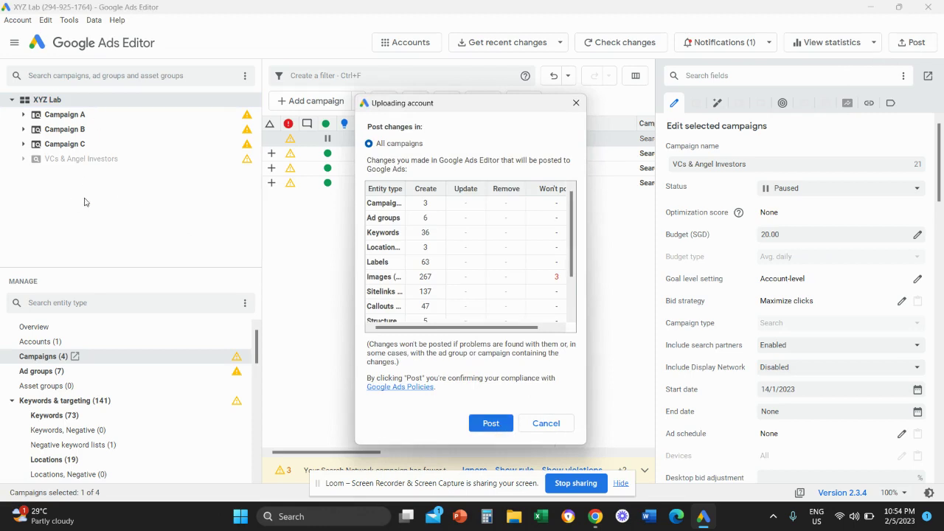
click(576, 102)
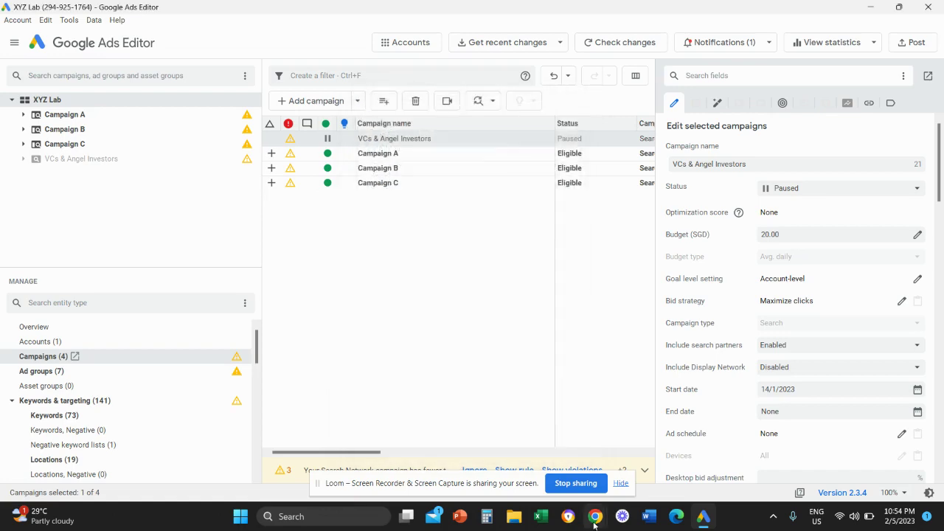
mouse_move(595, 525)
click(590, 461)
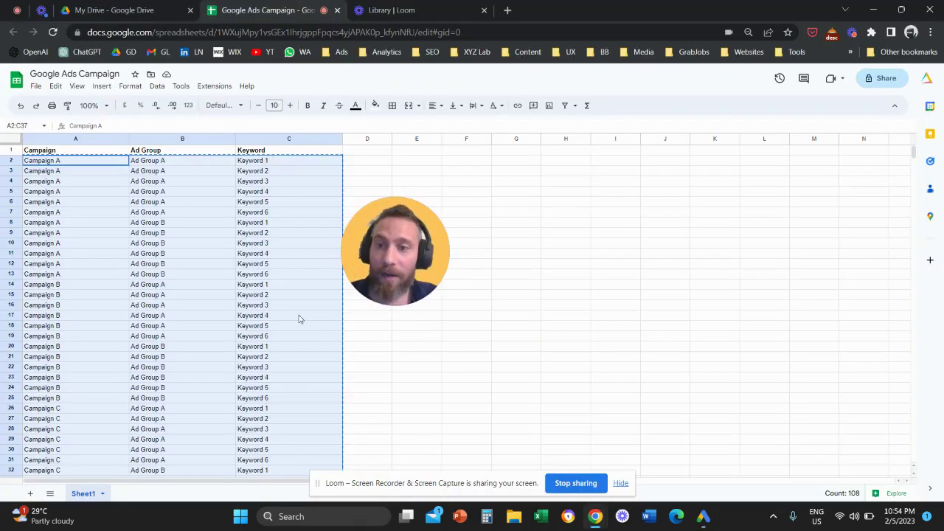
click(284, 296)
click(118, 262)
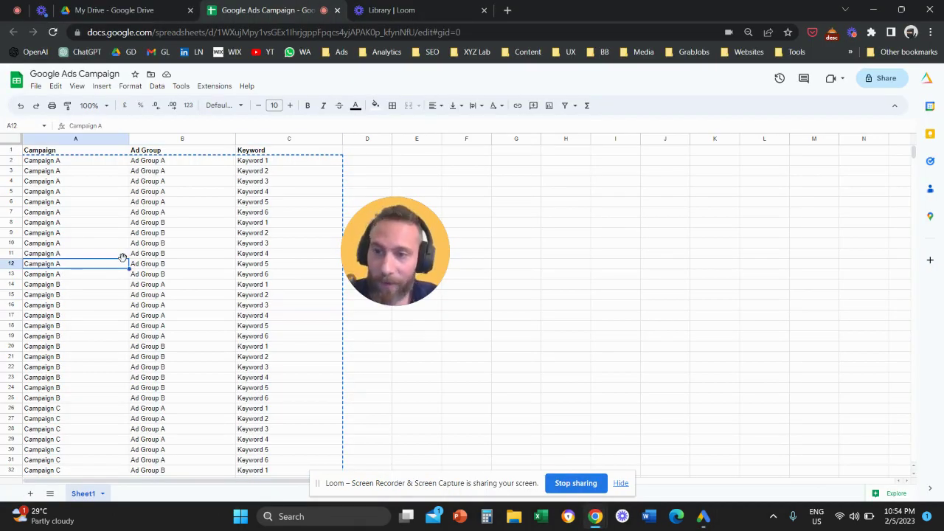